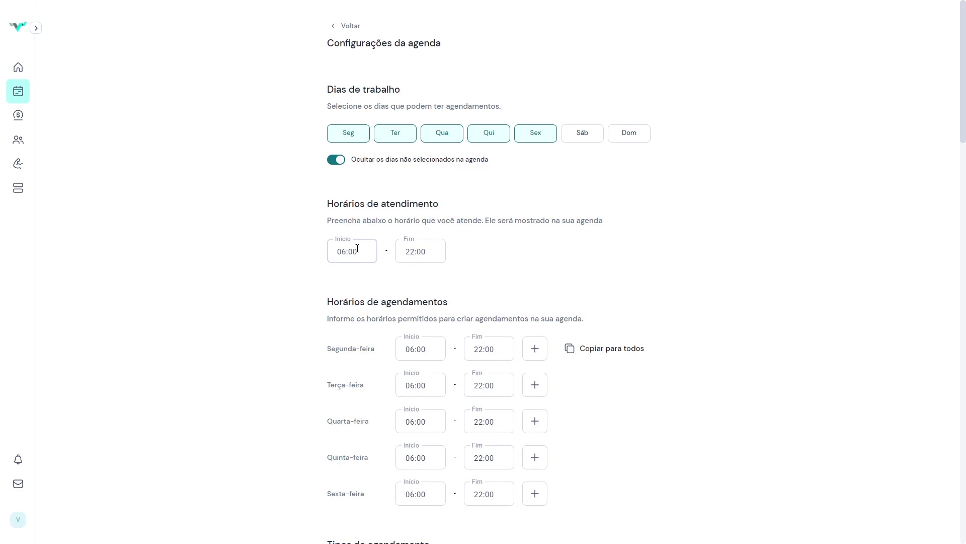
# - Set the service hours to start at 04:00 and end at 15:00, and return to the weekly agenda
pyautogui.moveTo(361, 255); pyautogui.dragTo(340, 257)
pyautogui.write('04')
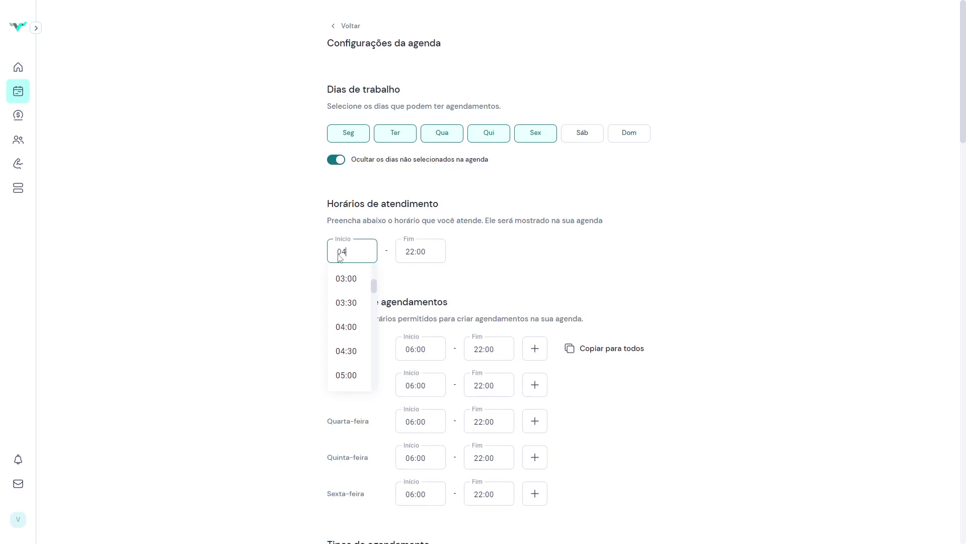
pyautogui.press('Tab')
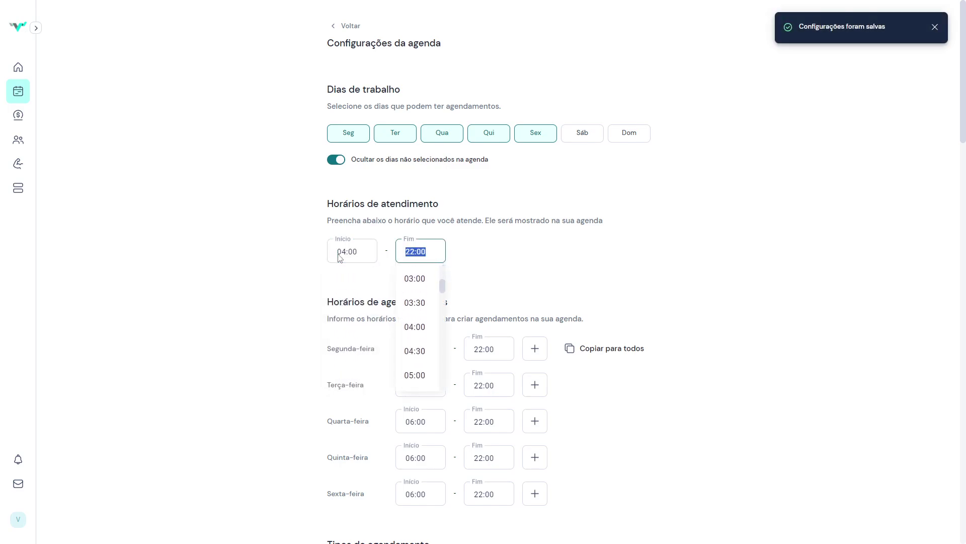
pyautogui.write('15')
pyautogui.press('Tab')
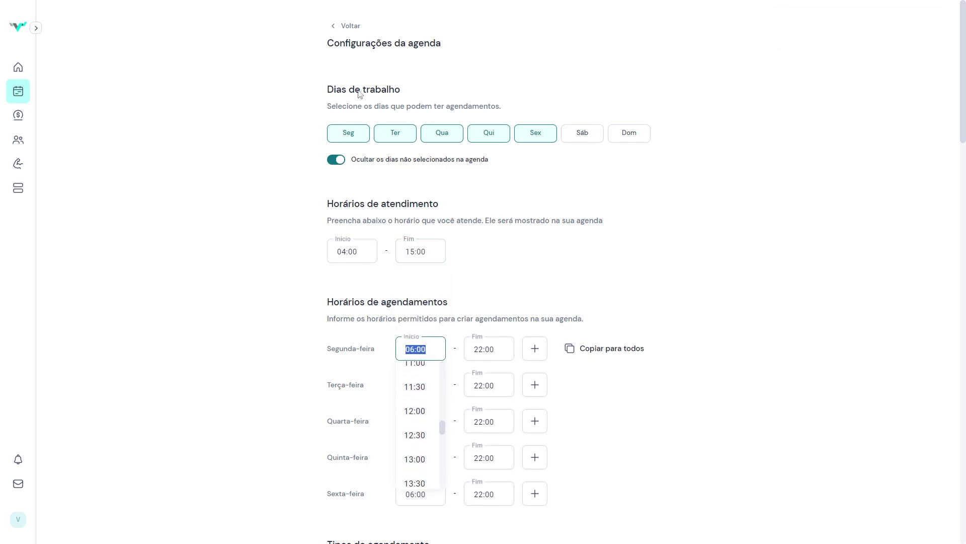
pyautogui.click(351, 26)
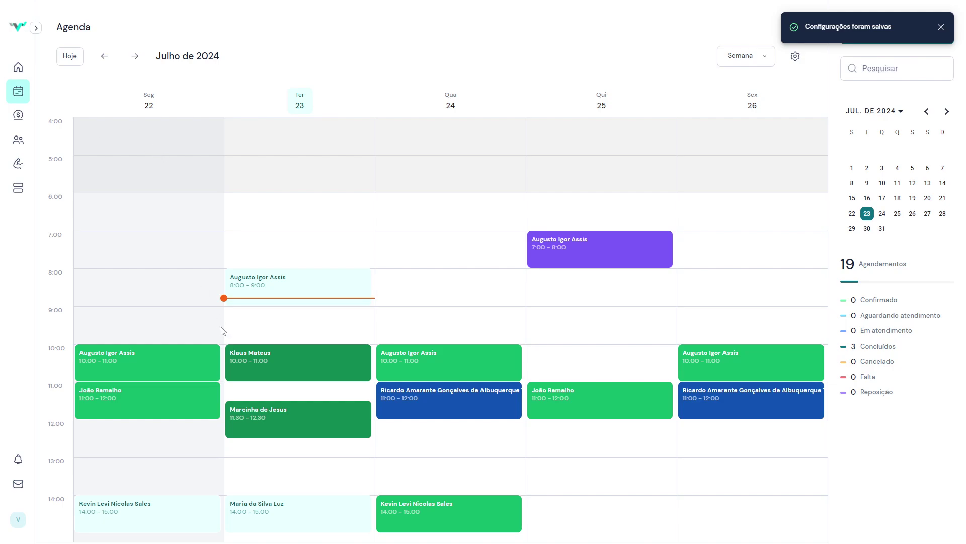
# - In the agenda settings, change the service hours to 12:00–17:00
pyautogui.click(795, 56)
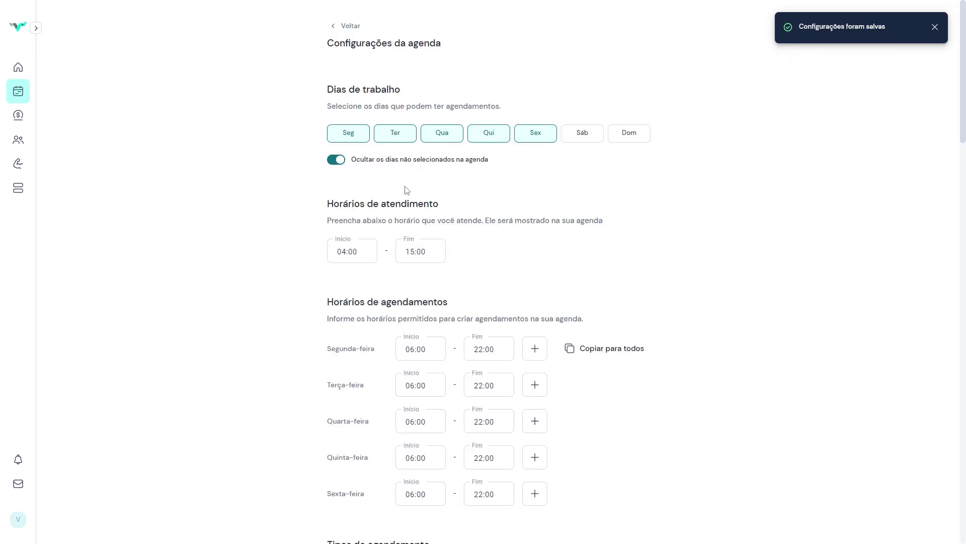
pyautogui.click(355, 254)
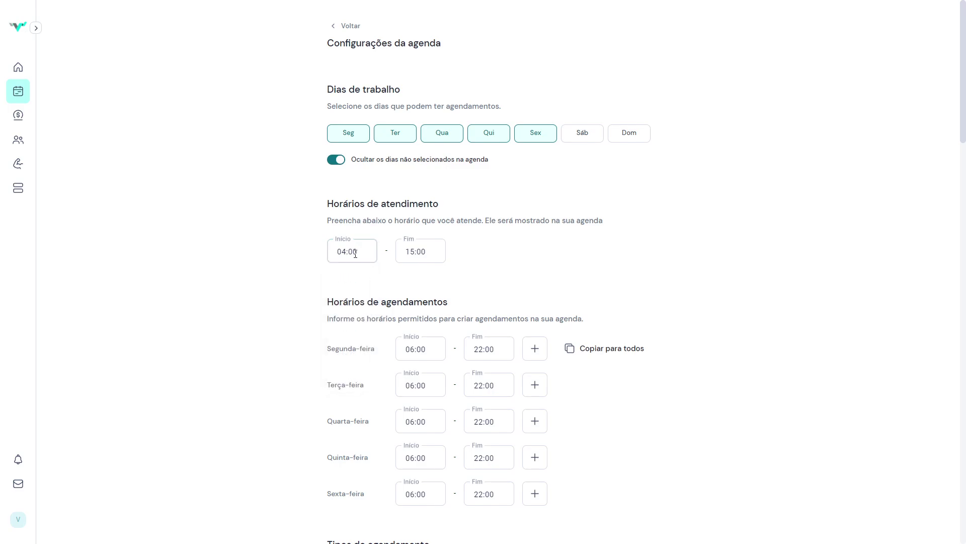
pyautogui.click(356, 254)
pyautogui.click(368, 253)
pyautogui.click(363, 259)
pyautogui.write('12:00')
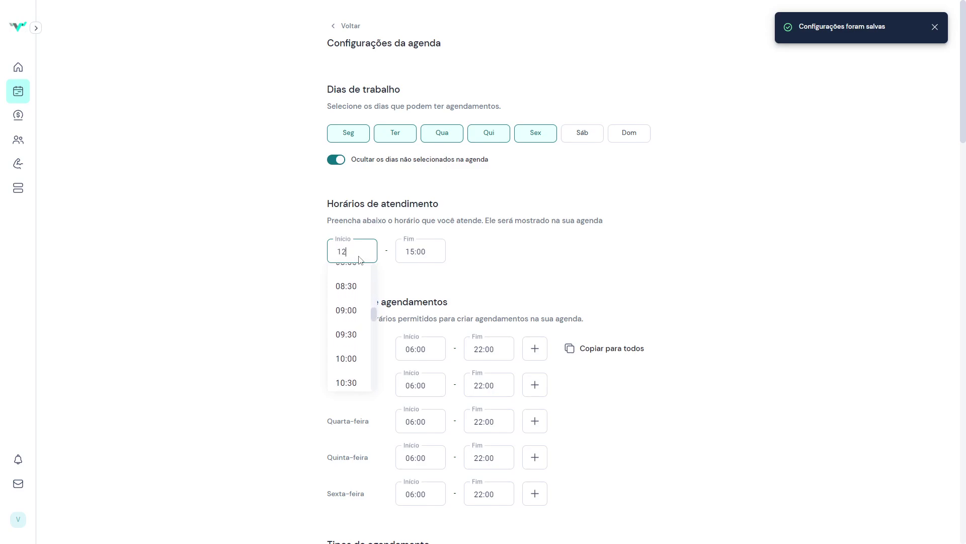
pyautogui.press('Tab')
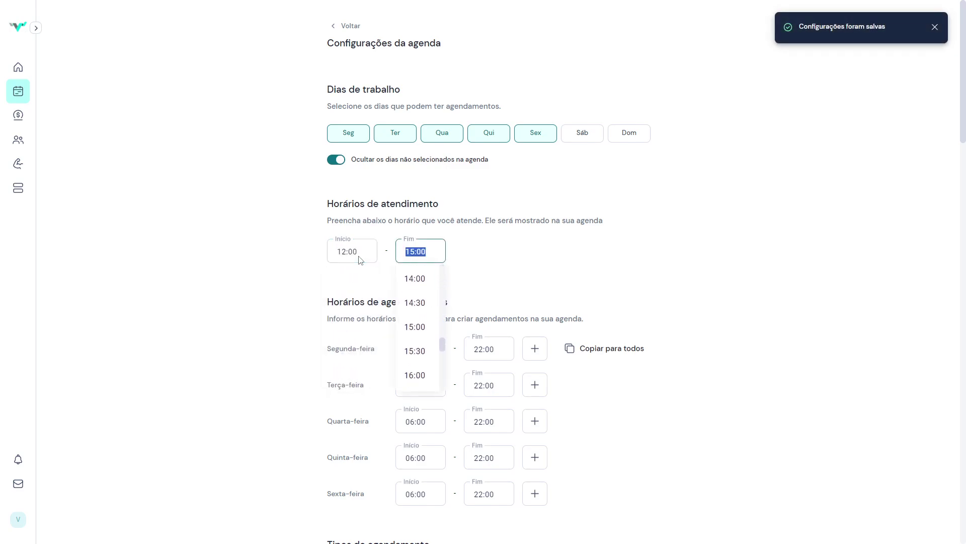
pyautogui.write('17:00')
pyautogui.press('Tab')
# - Return to the weekly agenda and examine the range of hours it displays
pyautogui.click(345, 36)
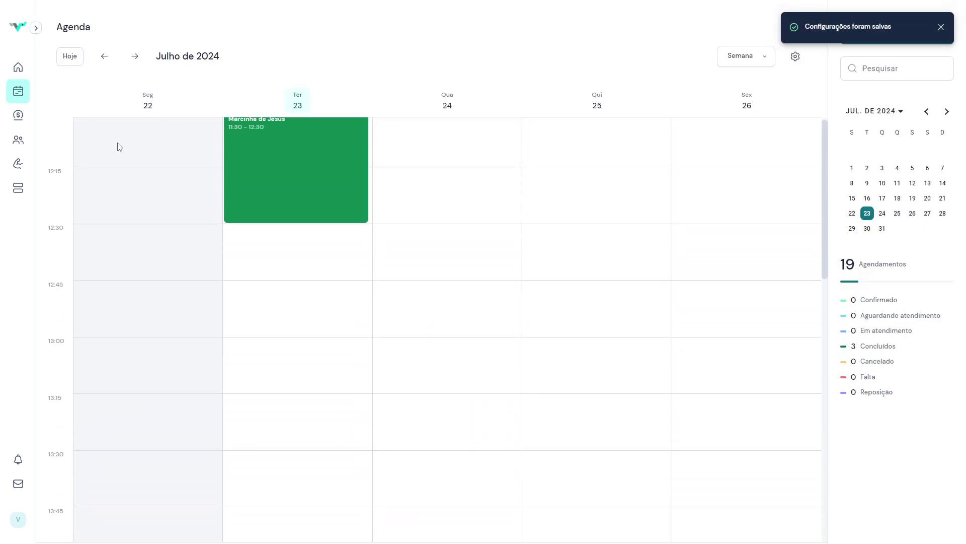
pyautogui.scroll(-10, 126, 166)
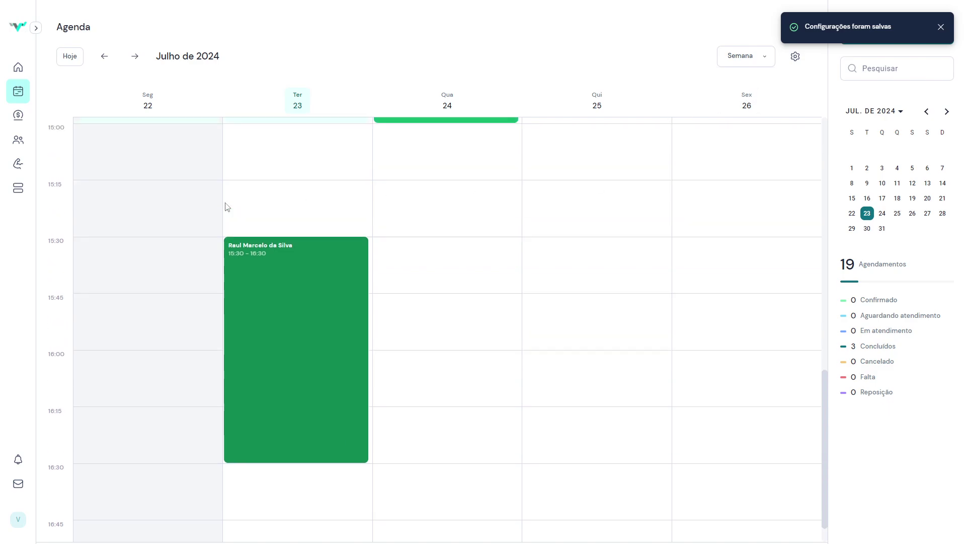
pyautogui.scroll(10, 216, 211)
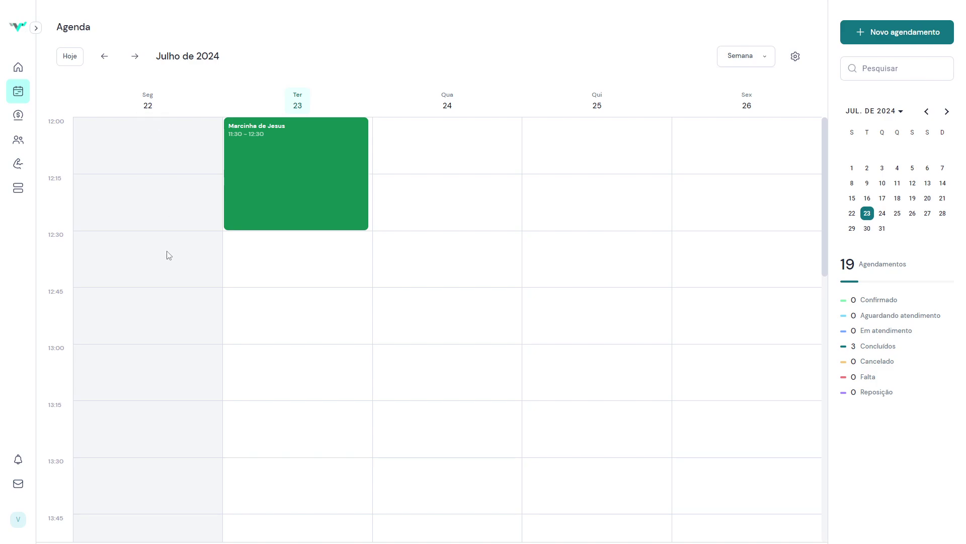
pyautogui.scroll(-5, 158, 319)
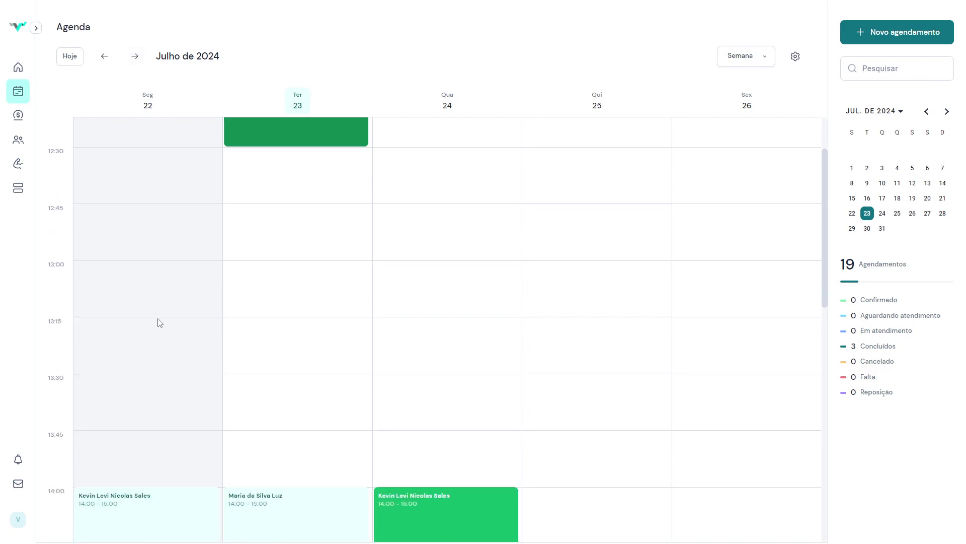
pyautogui.scroll(4, 264, 263)
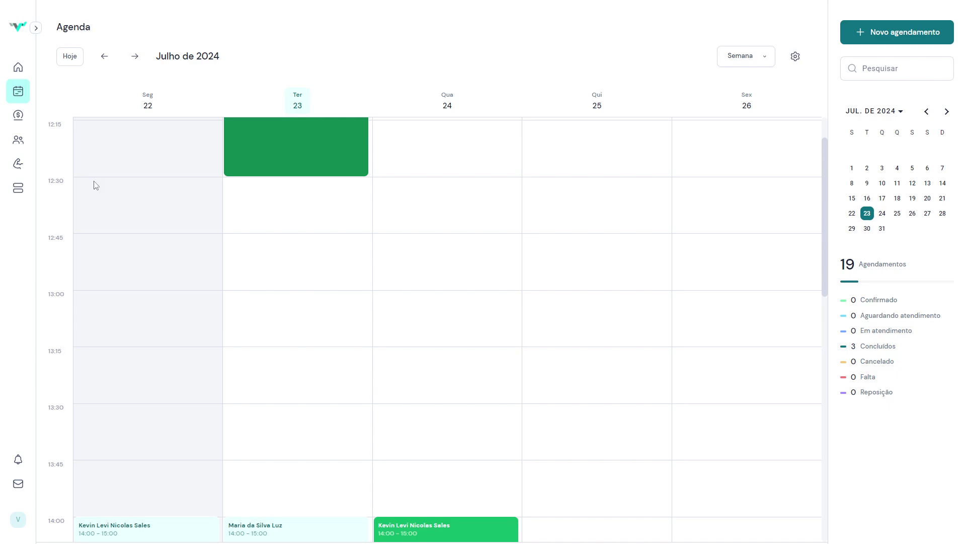
# - Set the service hours to 06:00–21:00 in the agenda settings and check them in the weekly agenda
pyautogui.click(796, 57)
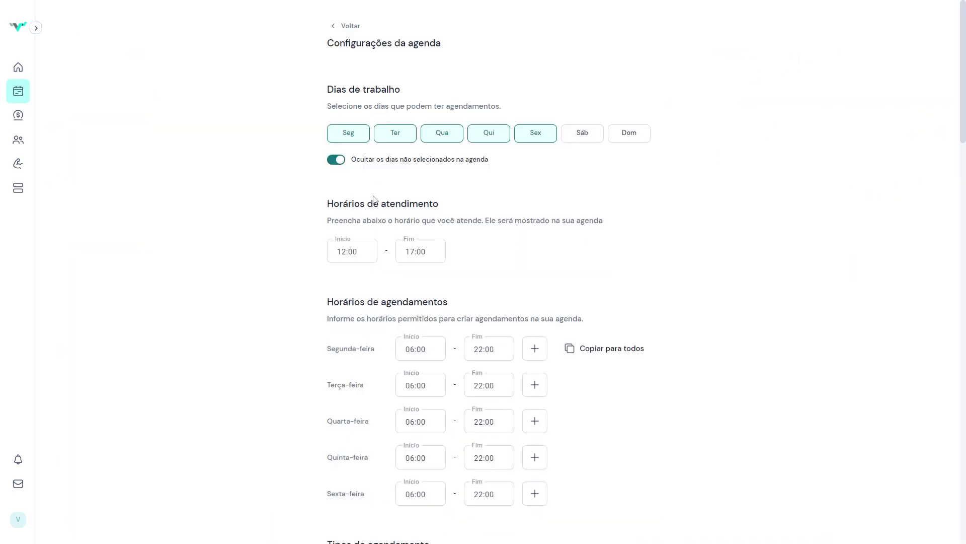
pyautogui.click(358, 245)
pyautogui.write('06')
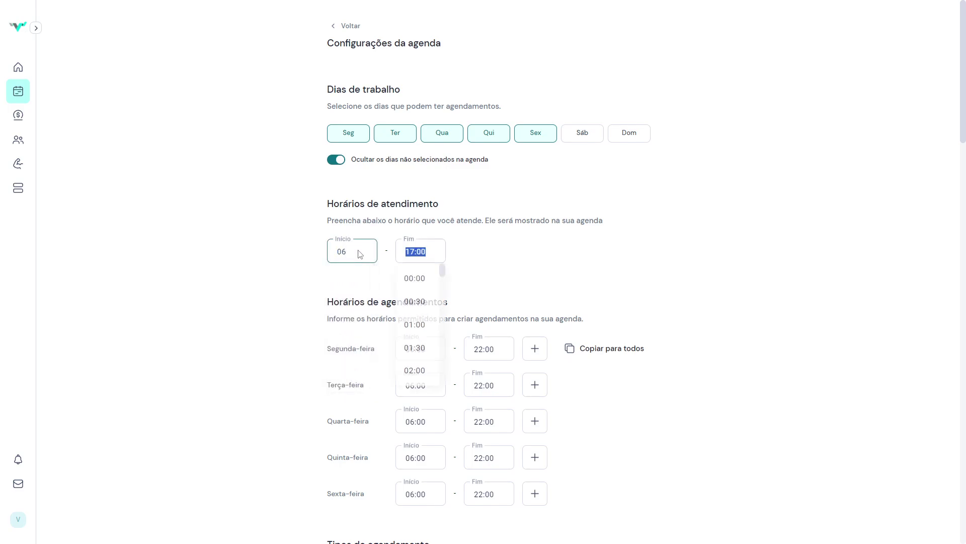
pyautogui.write('210')
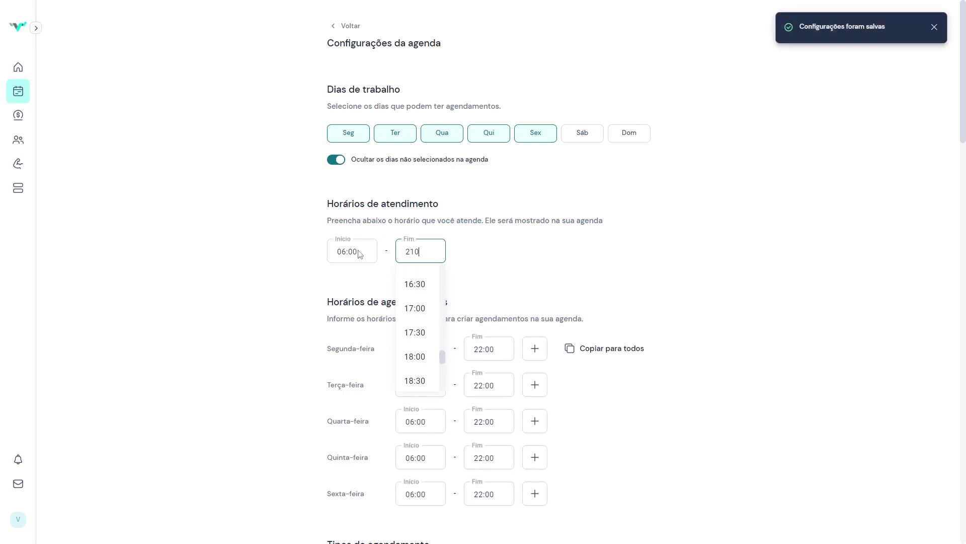
pyautogui.press('Tab')
pyautogui.click(345, 27)
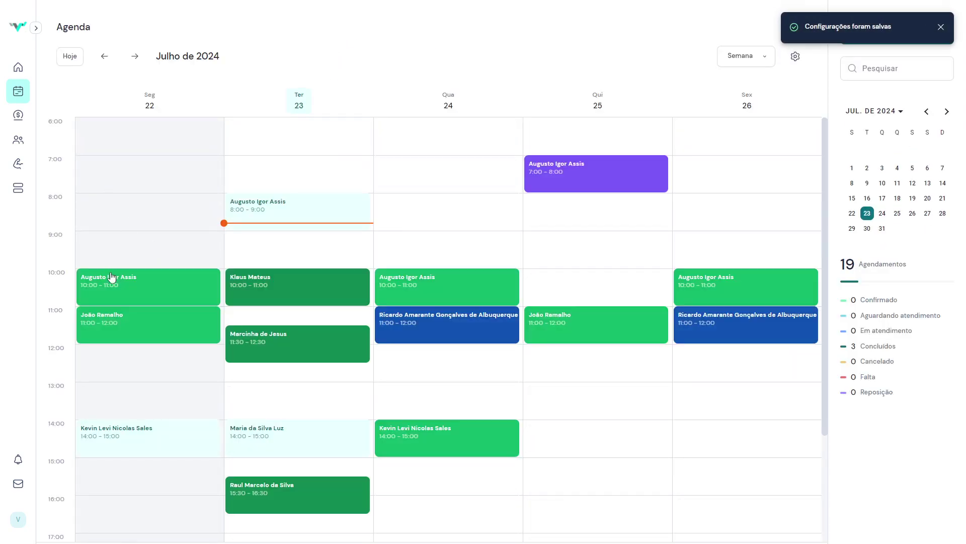
pyautogui.scroll(-3, 190, 313)
pyautogui.scroll(4, 202, 225)
# - Reopen the agenda settings and set the end of the service hours to 22:00
pyautogui.click(795, 59)
pyautogui.click(437, 253)
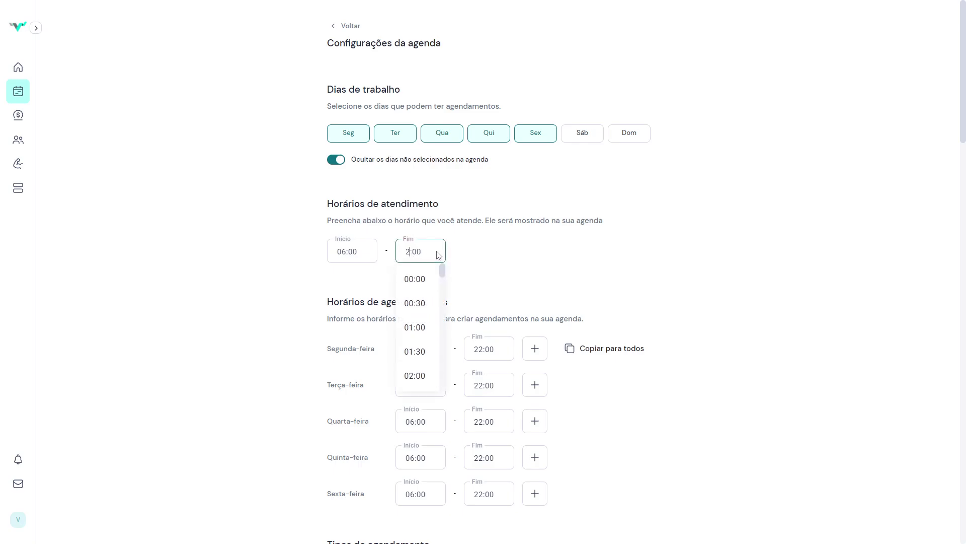
pyautogui.write('2')
pyautogui.press('Tab')
pyautogui.click(528, 250)
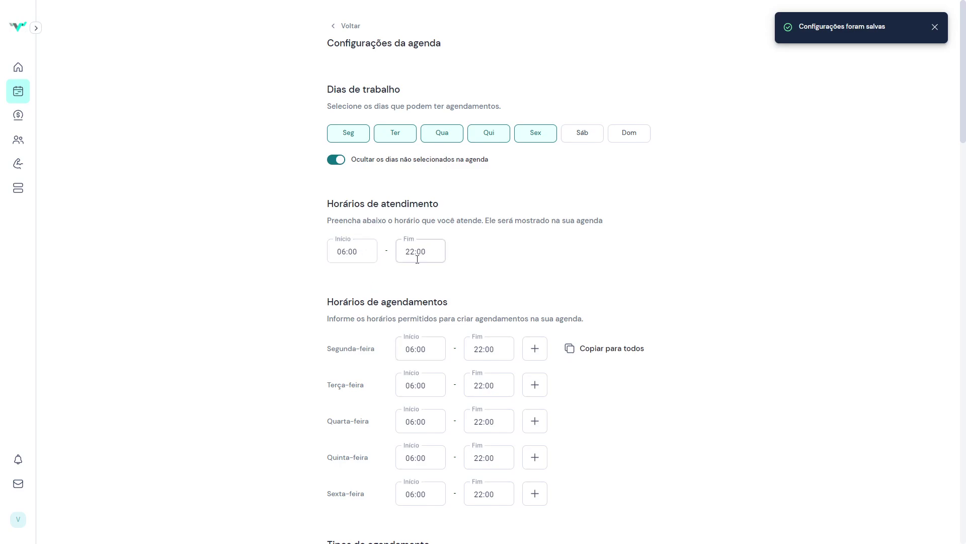
# - Set Monday's scheduling hours to 09:00–16:00 and copy them to all working days
pyautogui.click(422, 349)
pyautogui.hotkey('ctrl', 'a')
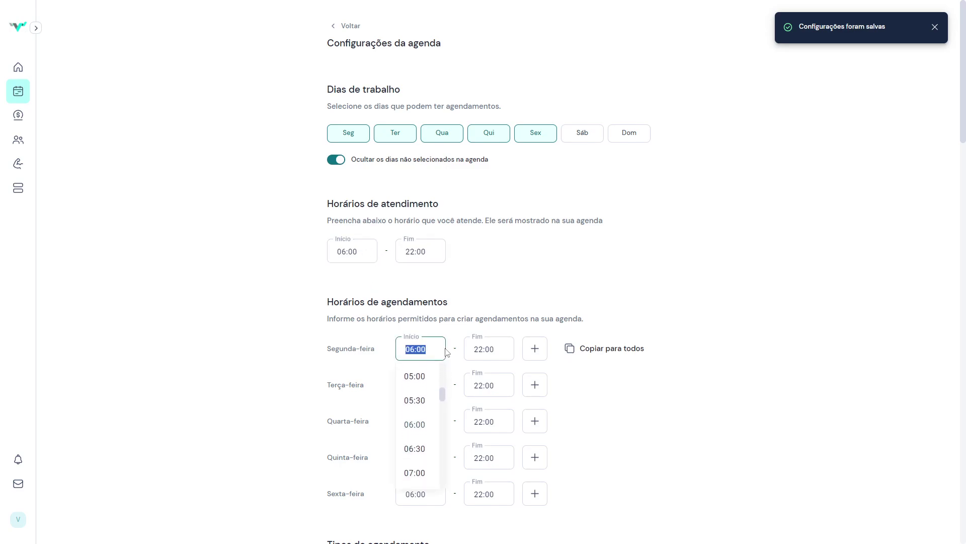
pyautogui.write('09:00')
pyautogui.press('Tab')
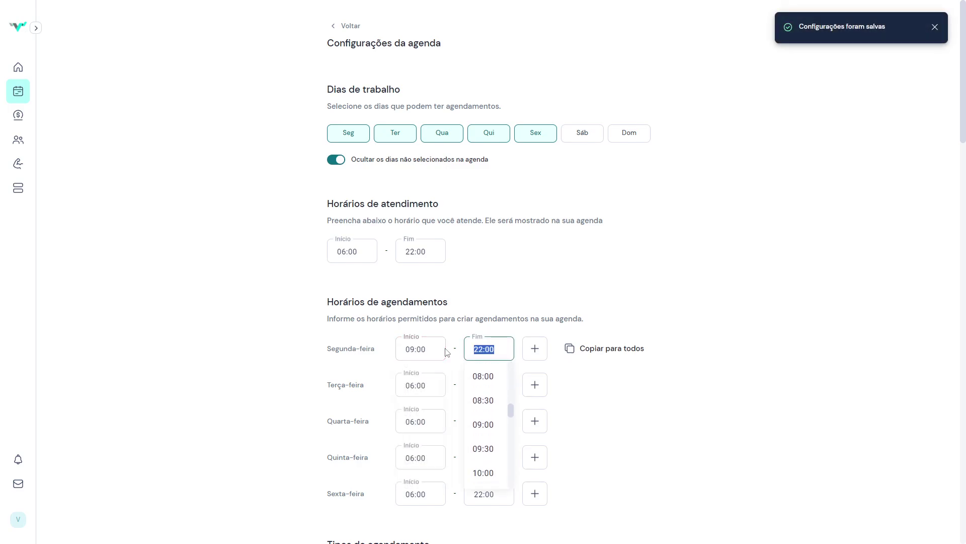
pyautogui.write('16:00')
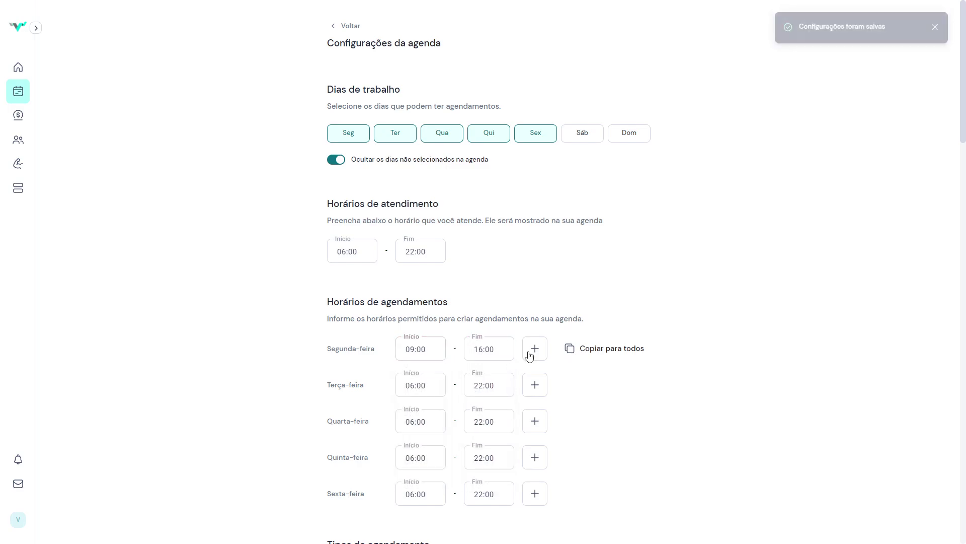
pyautogui.click(584, 350)
pyautogui.scroll(-2, 362, 358)
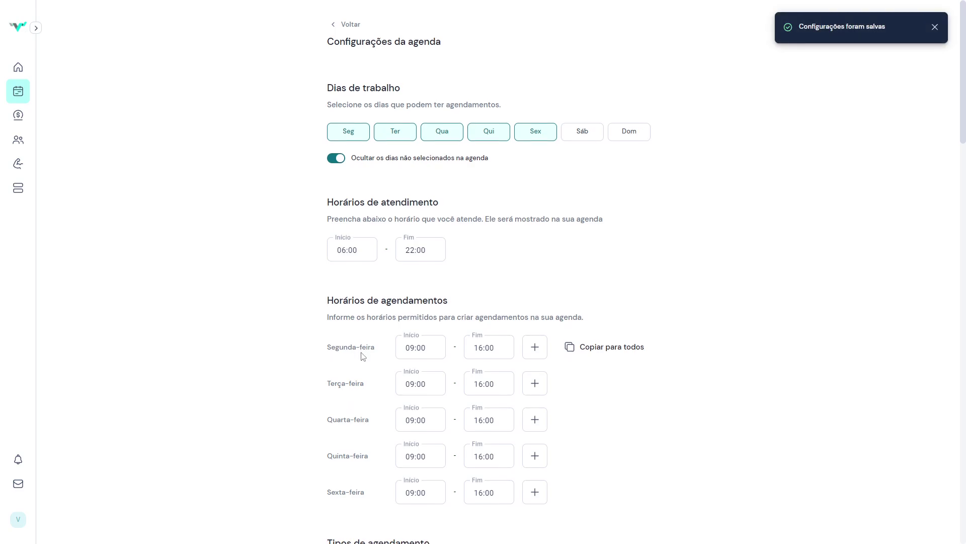
pyautogui.scroll(4, 475, 280)
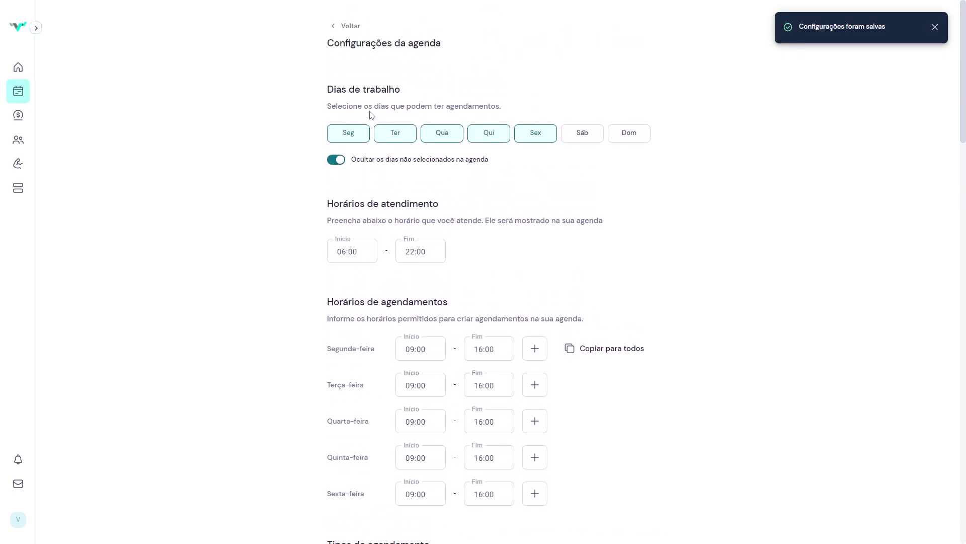
# - In the weekly agenda, try to create appointments in the blocked slots before 09:00 on Monday and Wednesday
pyautogui.click(351, 56)
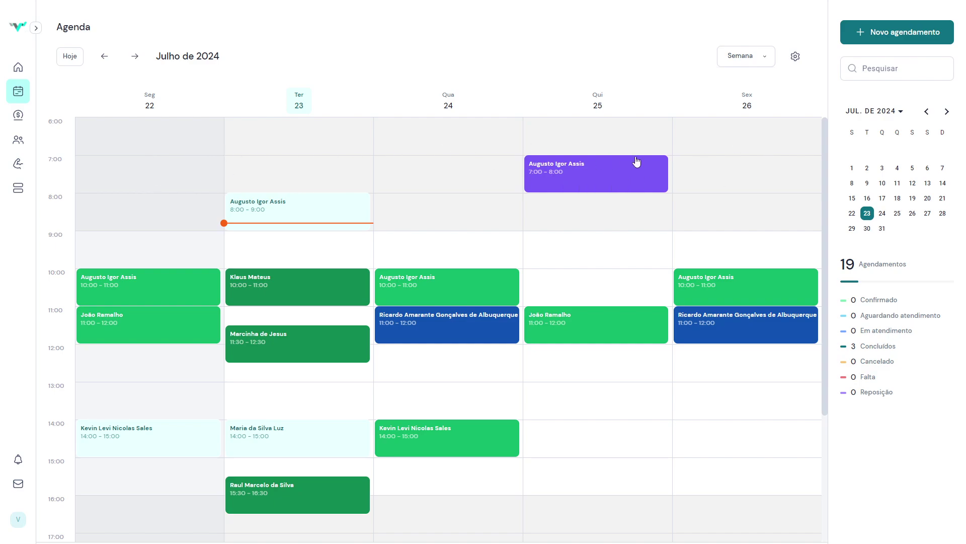
pyautogui.click(155, 204)
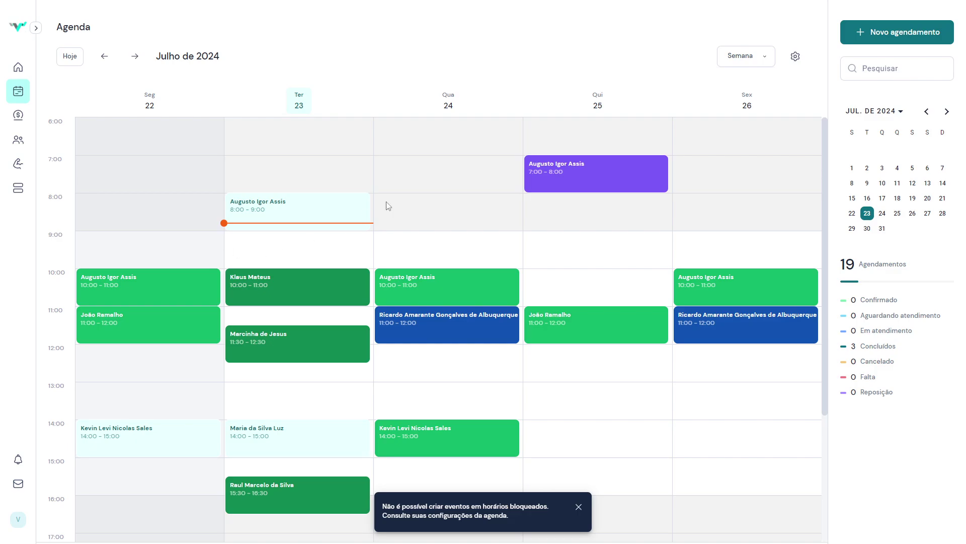
pyautogui.click(401, 152)
pyautogui.click(578, 507)
# - Set Tuesday's scheduling hours to 13:00–18:00 in the agenda settings and check them in the weekly agenda
pyautogui.click(795, 56)
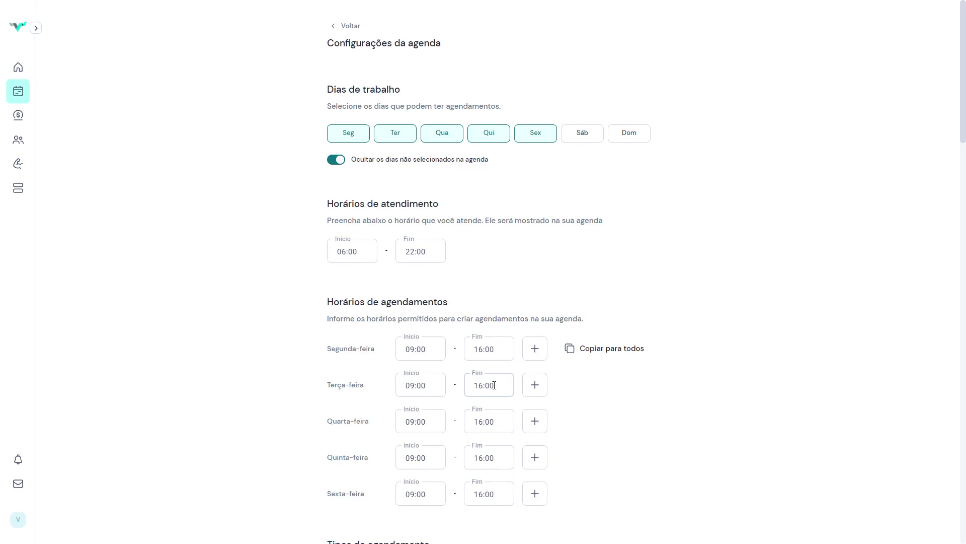
pyautogui.scroll(-1, 483, 372)
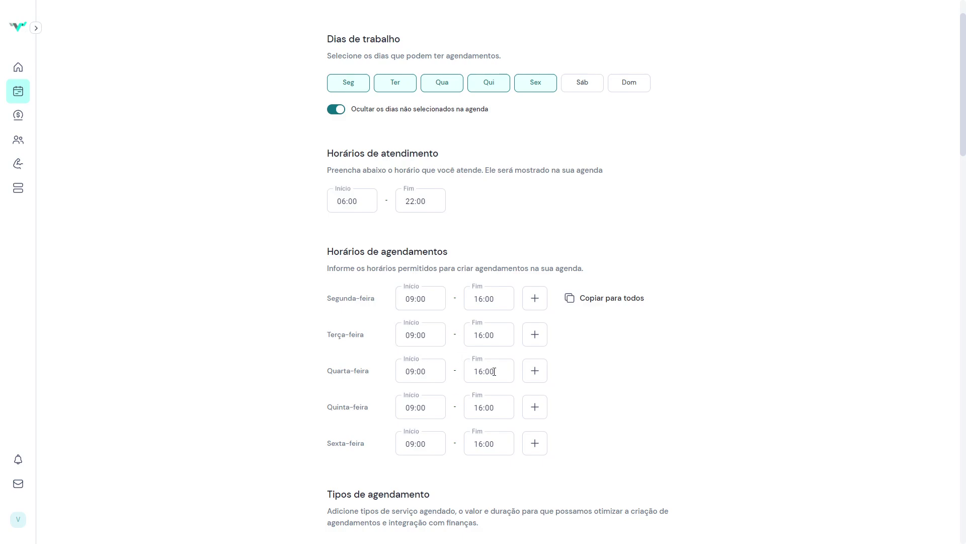
pyautogui.scroll(1, 494, 371)
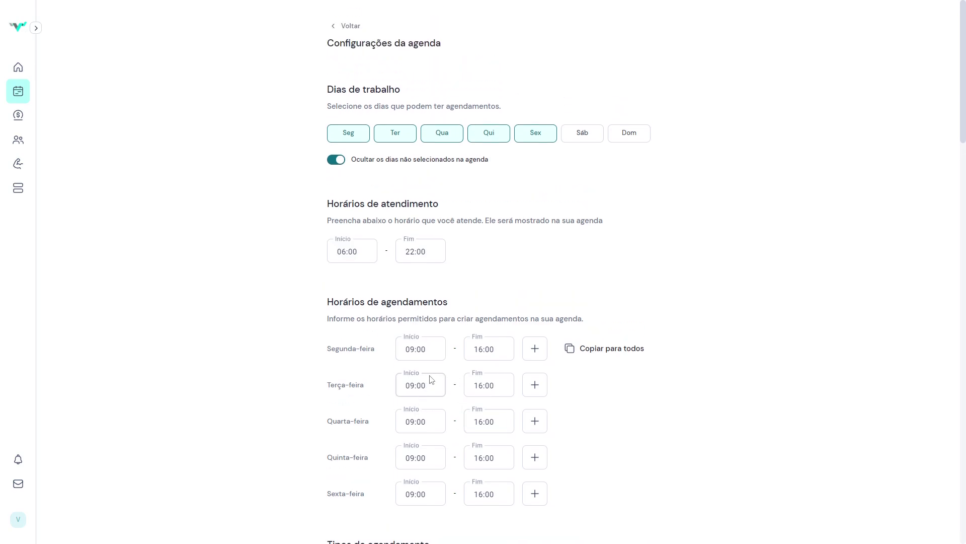
pyautogui.click(438, 385)
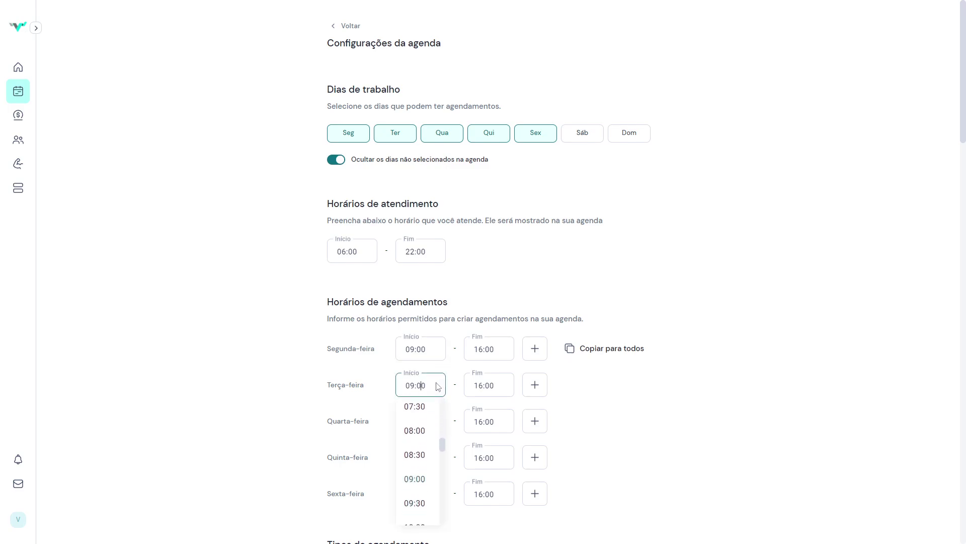
pyautogui.hotkey('ctrl', 'a')
pyautogui.write('13')
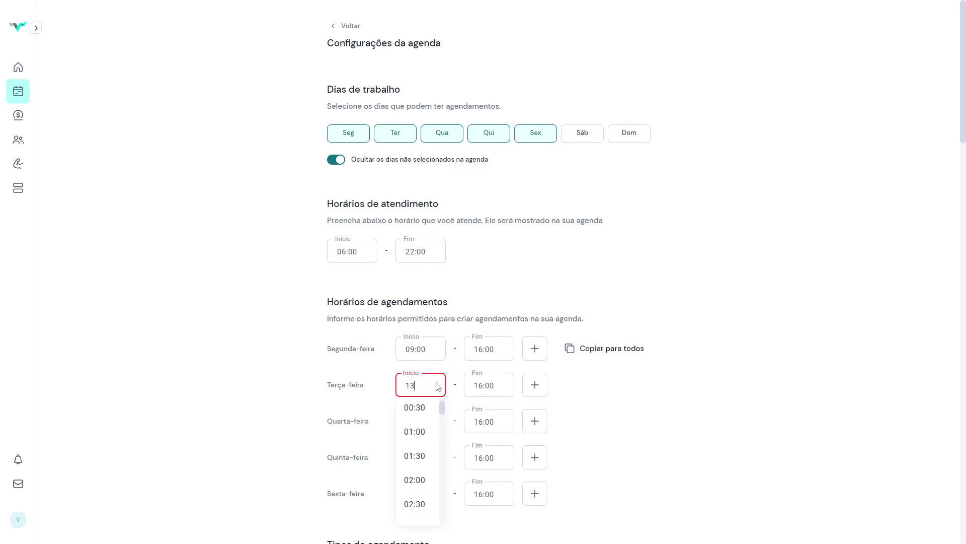
pyautogui.press('Tab')
pyautogui.write('1')
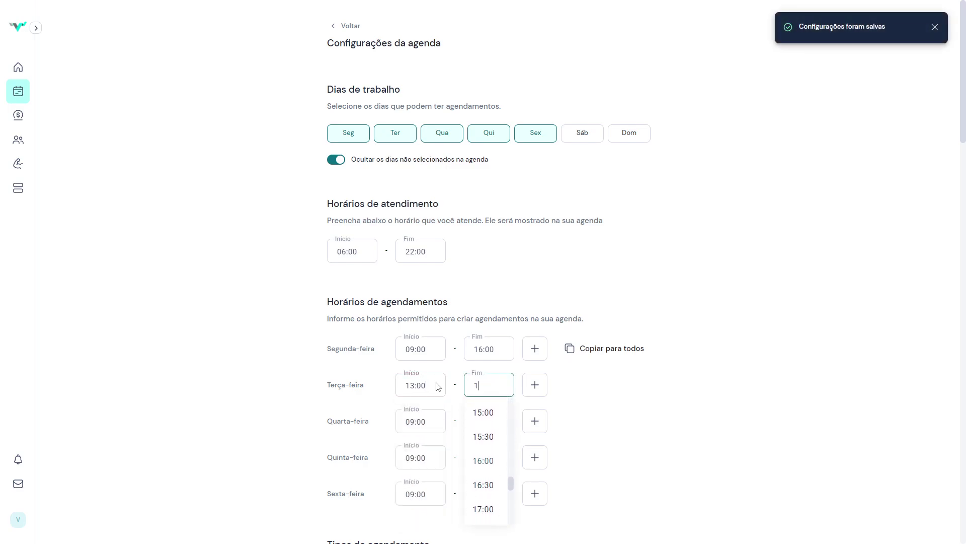
pyautogui.write('8')
pyautogui.press('Tab')
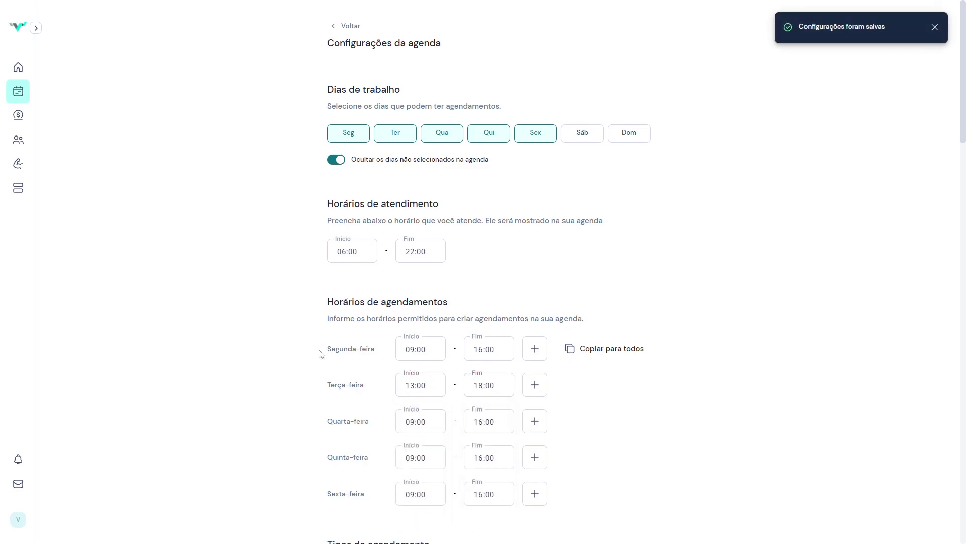
pyautogui.click(351, 26)
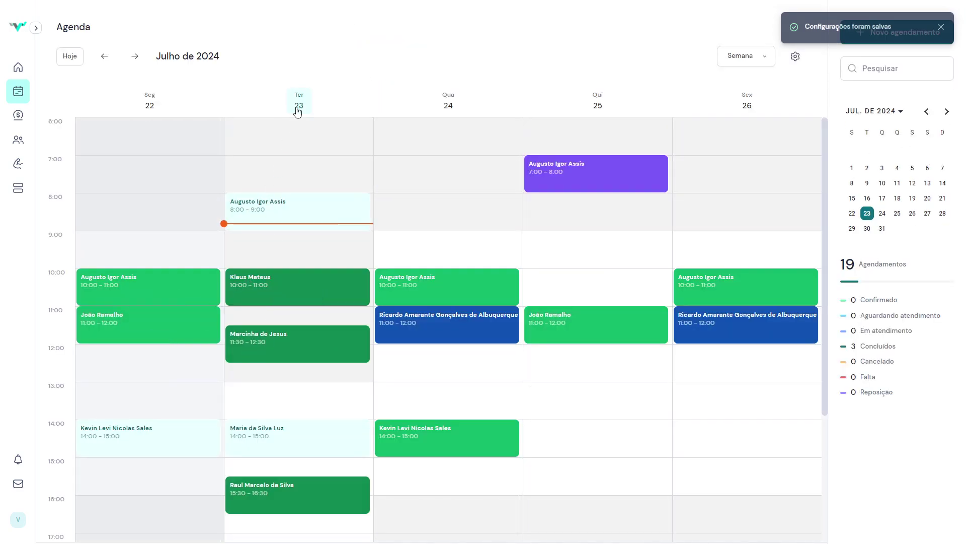
pyautogui.click(796, 55)
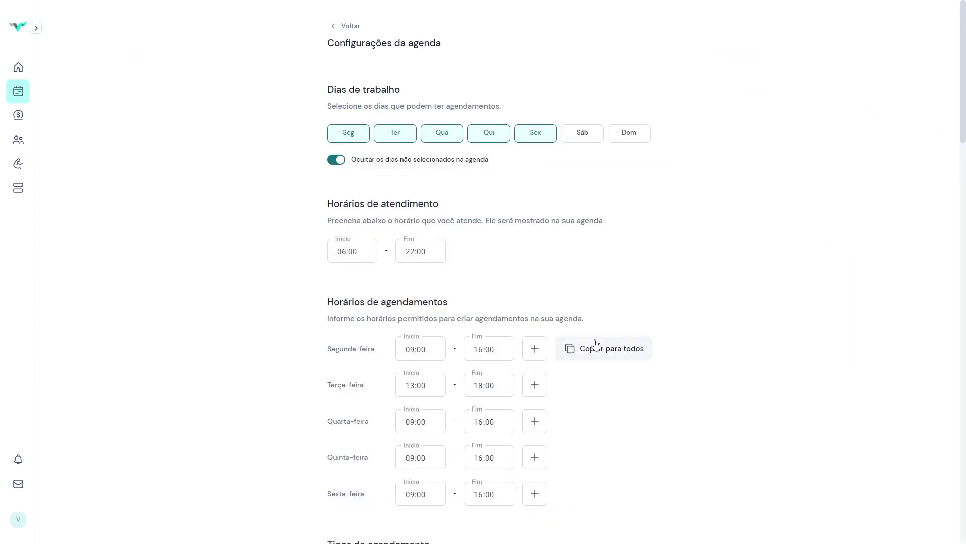
# - Return to the weekly agenda and try to create appointments in Tuesday's blocked time at 19:00
pyautogui.click(355, 26)
pyautogui.scroll(-3, 302, 367)
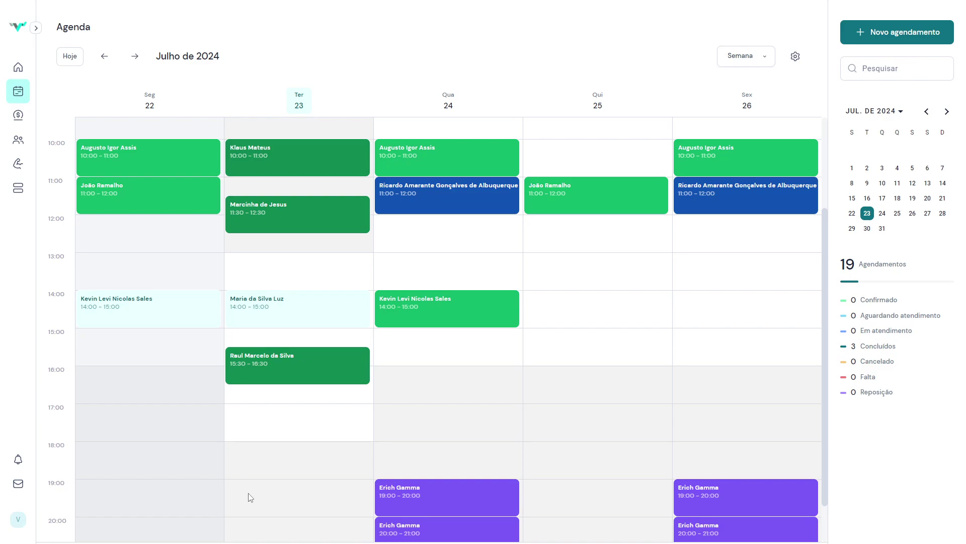
pyautogui.click(275, 482)
pyautogui.click(572, 507)
pyautogui.click(288, 487)
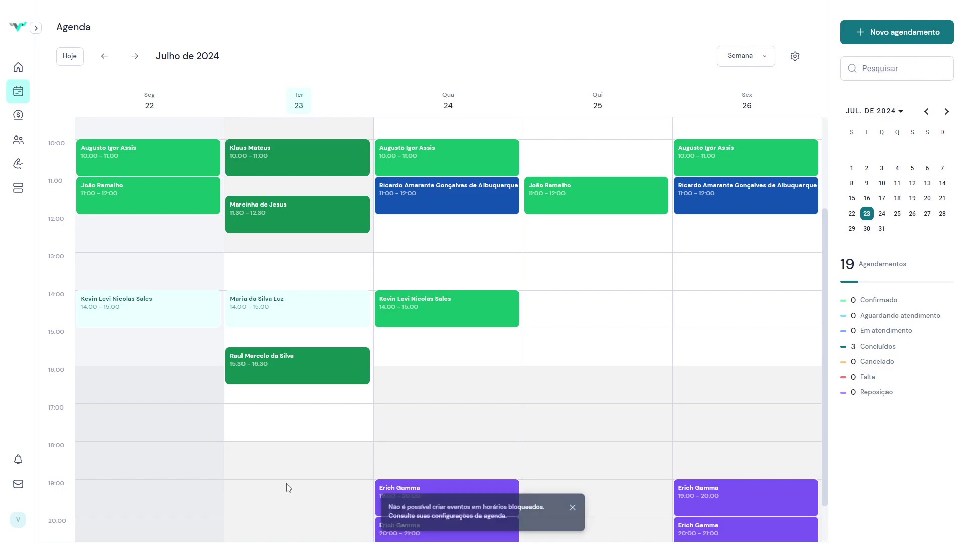
pyautogui.click(579, 507)
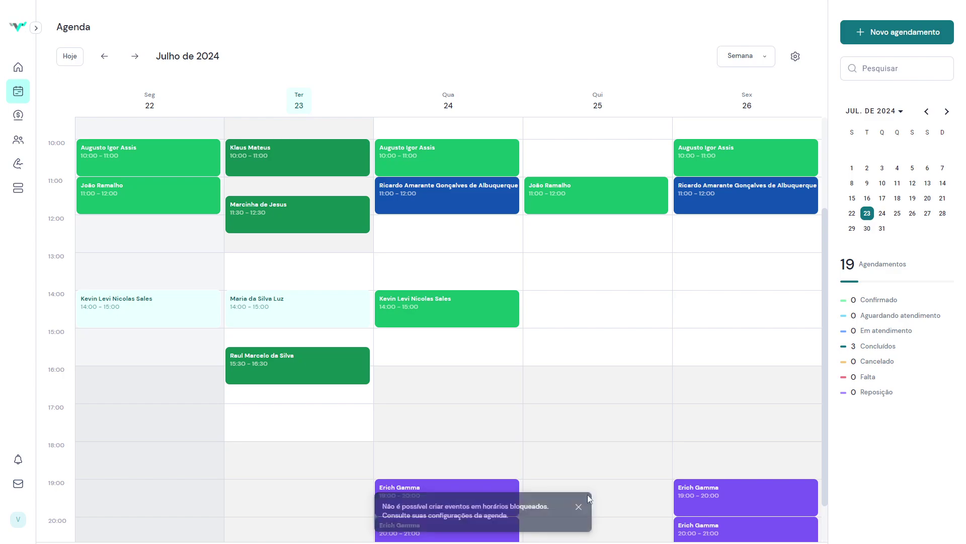
# - Reopen the agenda settings and set Monday's scheduling hours to 06:00–22:00
pyautogui.click(795, 56)
pyautogui.click(425, 384)
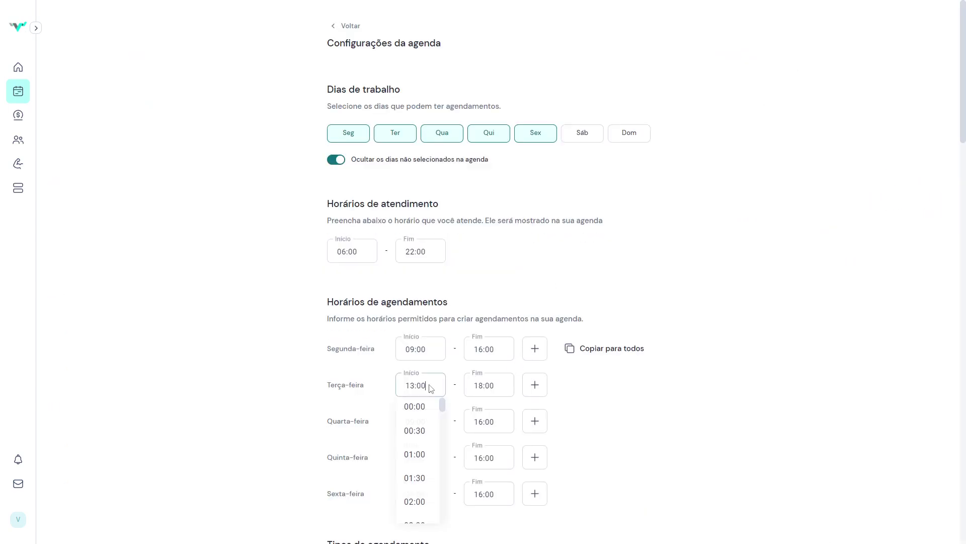
pyautogui.click(422, 348)
pyautogui.write('06:00')
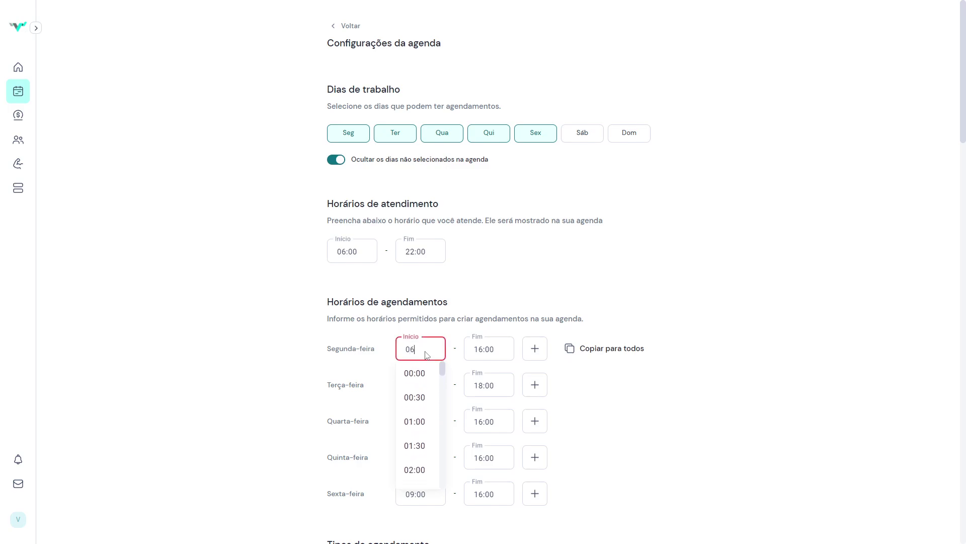
pyautogui.press('Tab')
pyautogui.write('22:00')
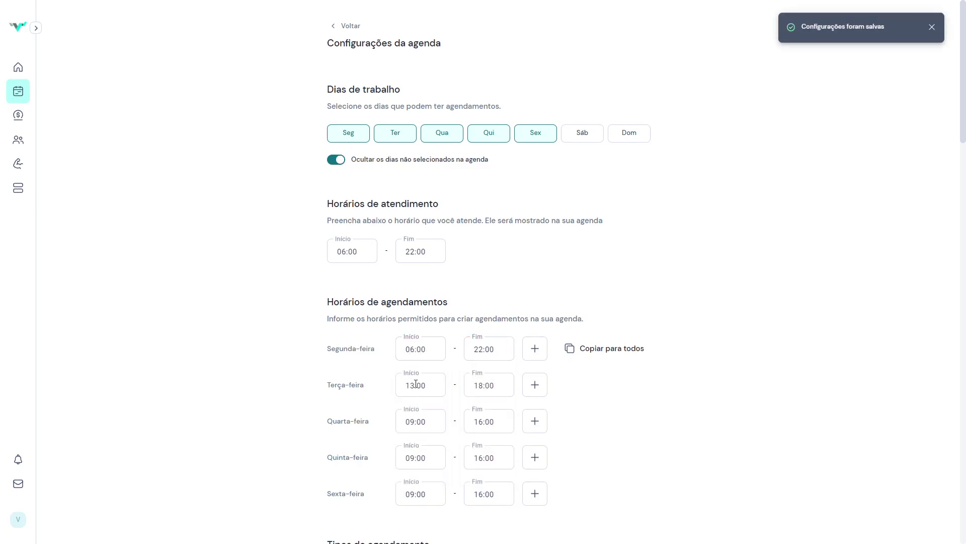
# - Set Tuesday's scheduling hours to 06:00–22:00 and copy Monday's hours to all working days
pyautogui.click(417, 386)
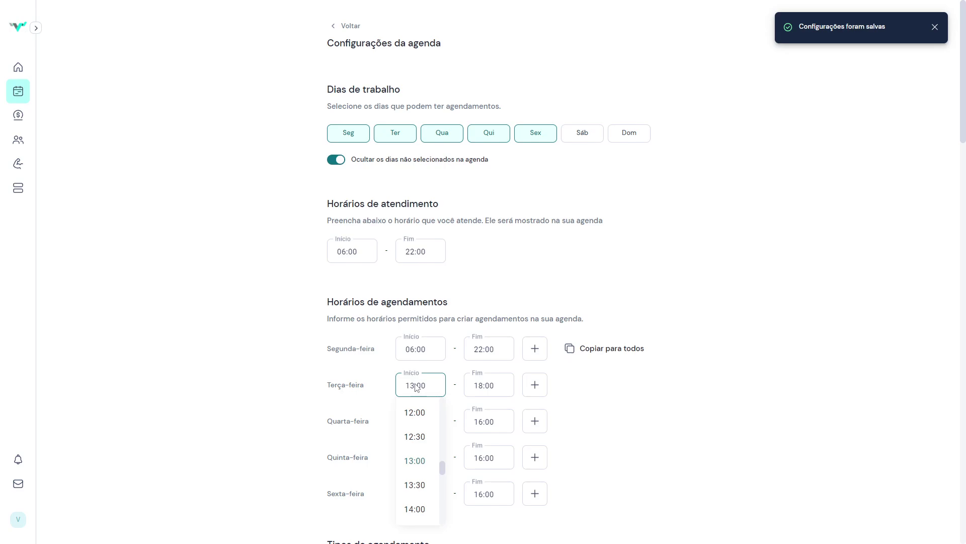
pyautogui.write('06:00')
pyautogui.press('Tab')
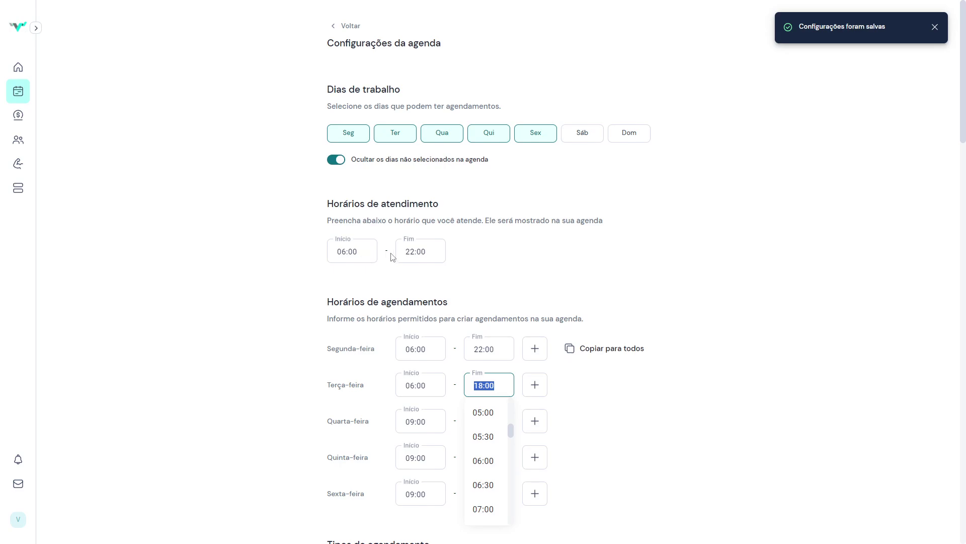
pyautogui.write('22:00')
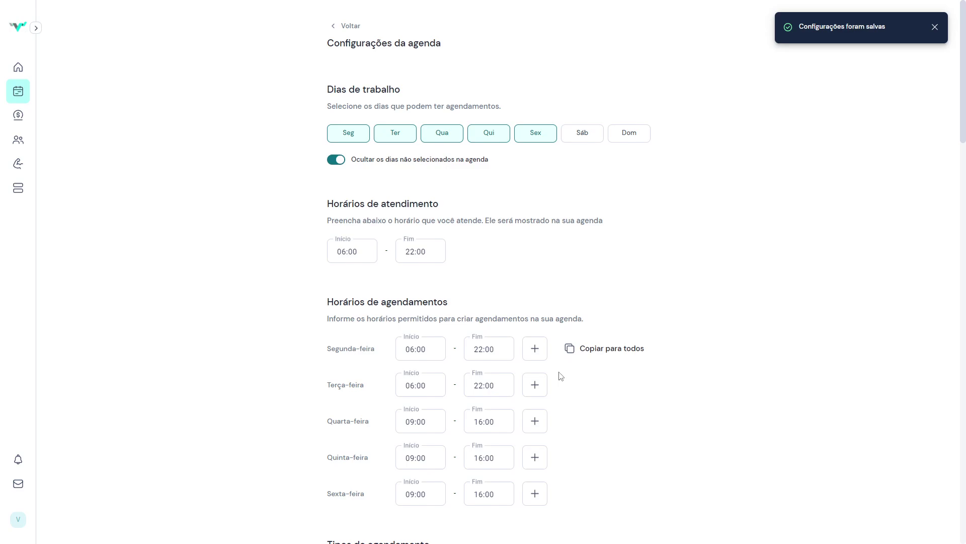
pyautogui.click(604, 350)
# - Check the updated scheduling hours in the weekly agenda, comparing the current week with the following one
pyautogui.click(352, 28)
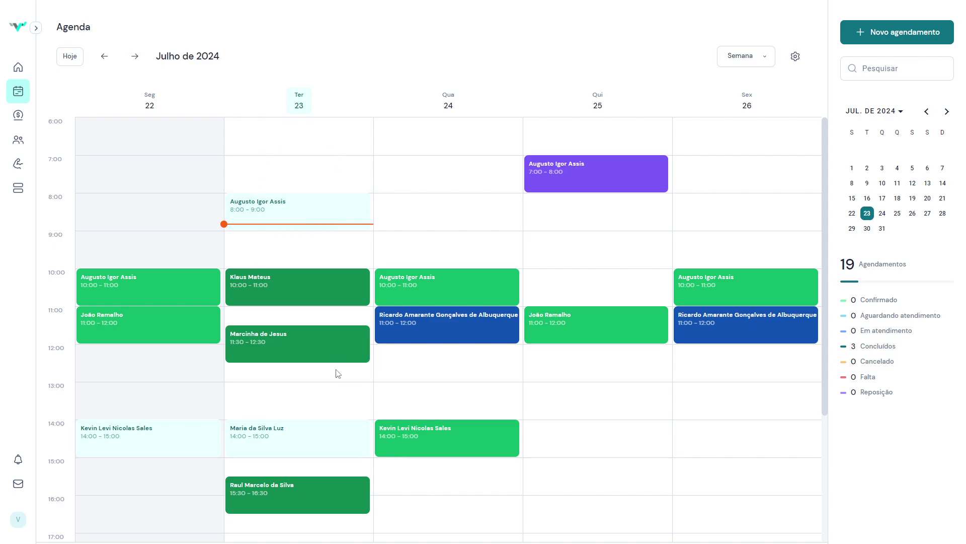
pyautogui.click(796, 55)
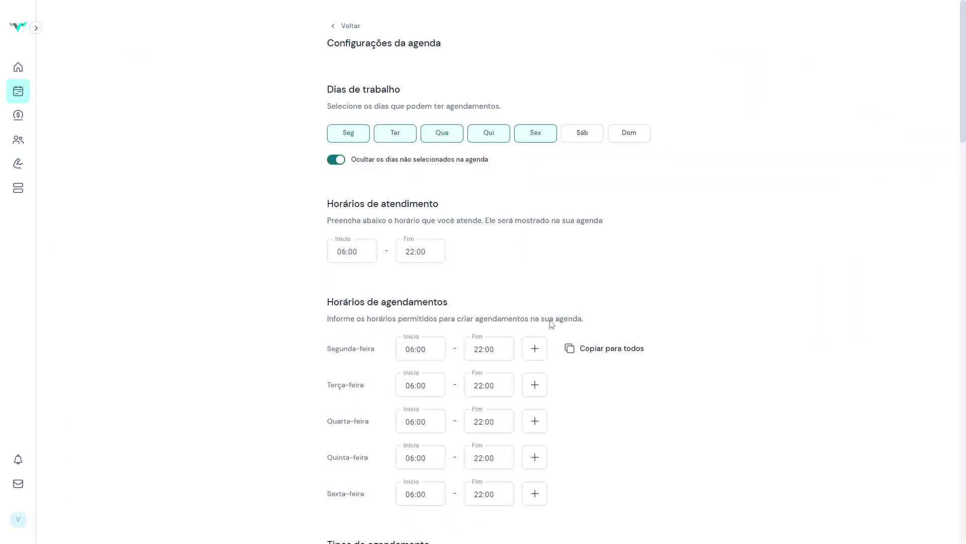
pyautogui.click(351, 28)
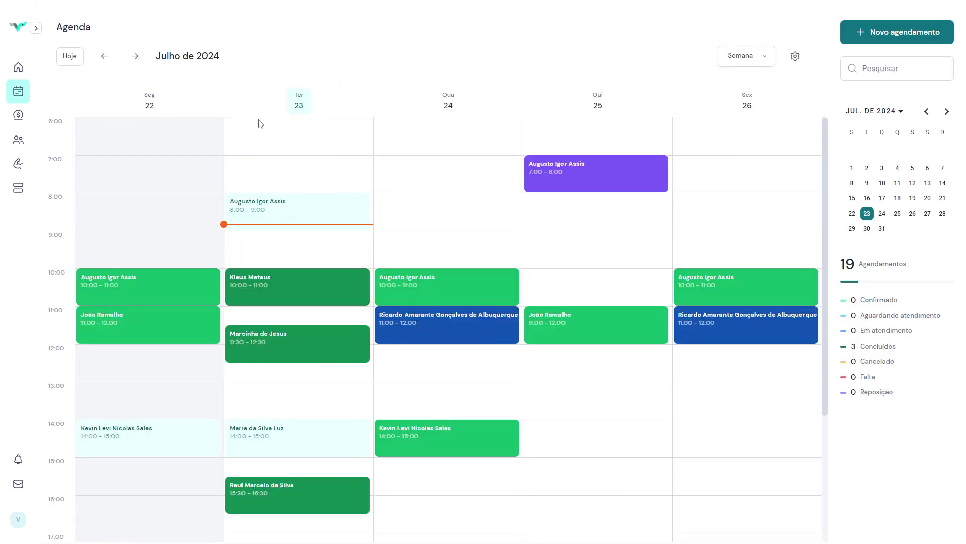
pyautogui.click(135, 56)
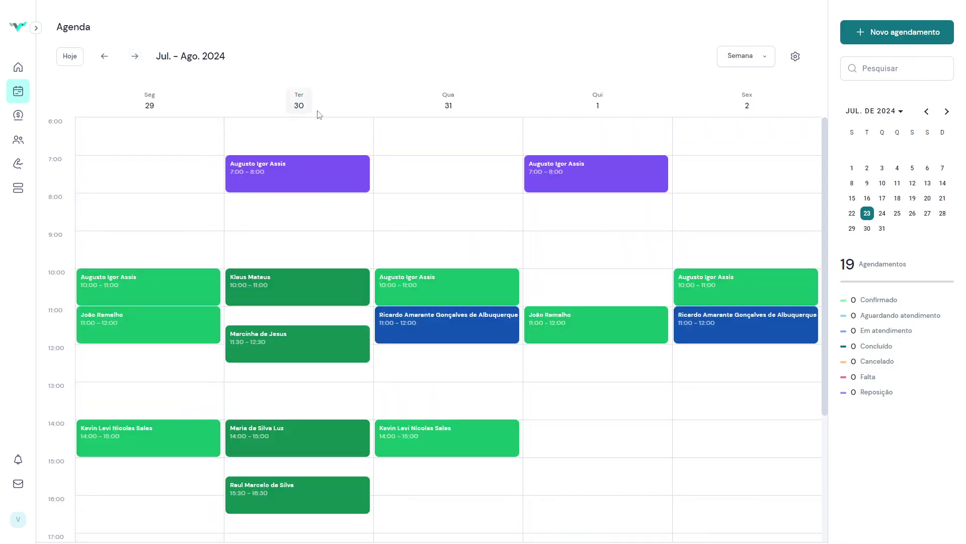
pyautogui.click(105, 57)
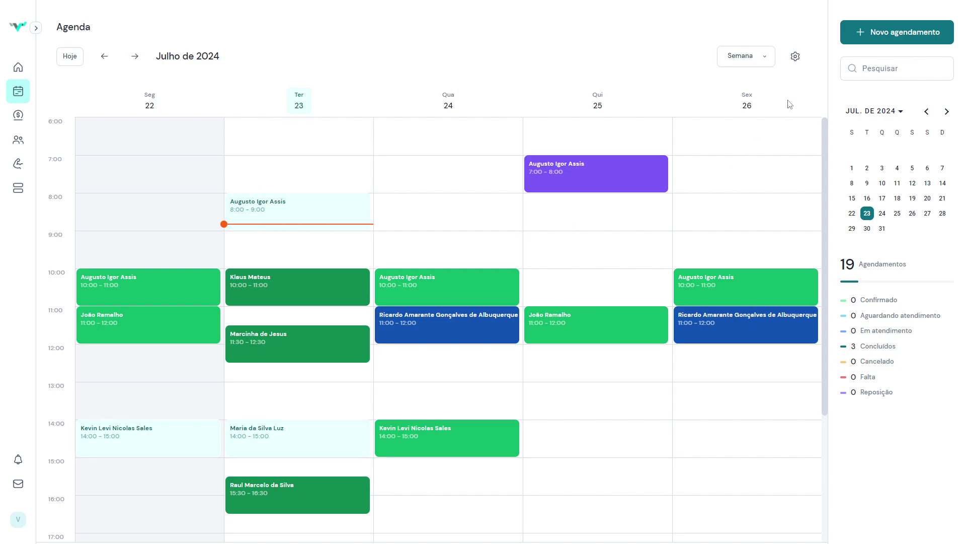
# - Examine the appointment types in the agenda settings, including their colours, values and durations
pyautogui.click(794, 57)
pyautogui.scroll(-8, 589, 265)
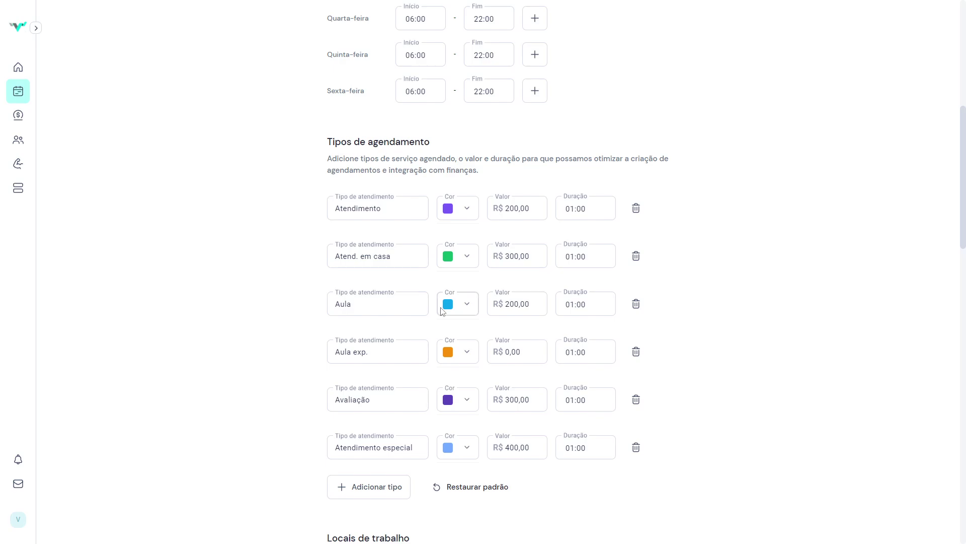
pyautogui.scroll(-2, 443, 313)
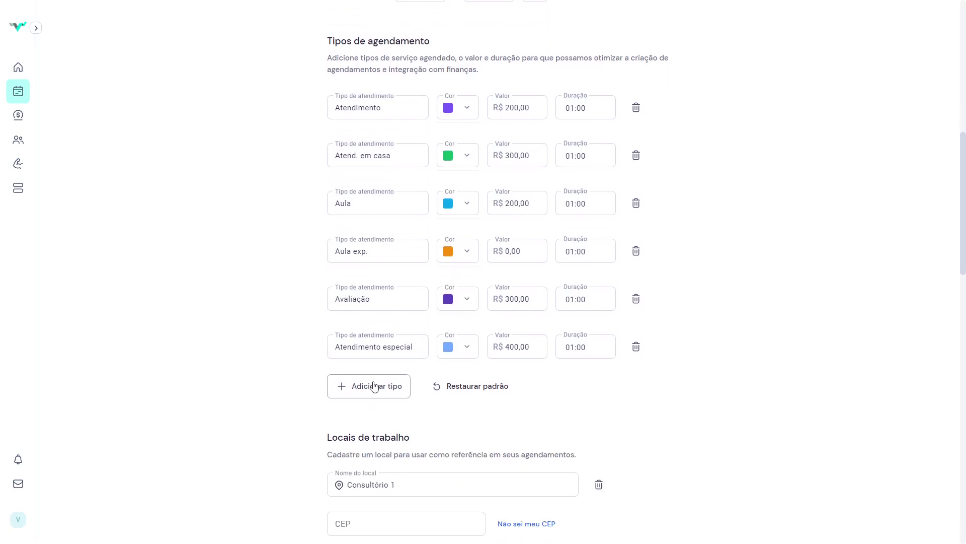
pyautogui.click(464, 110)
pyautogui.click(685, 124)
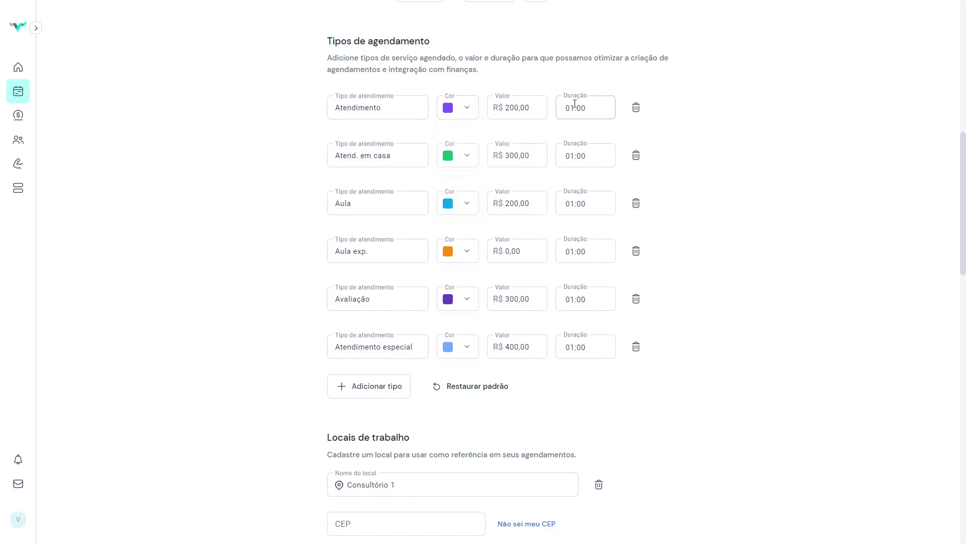
pyautogui.scroll(8, 488, 217)
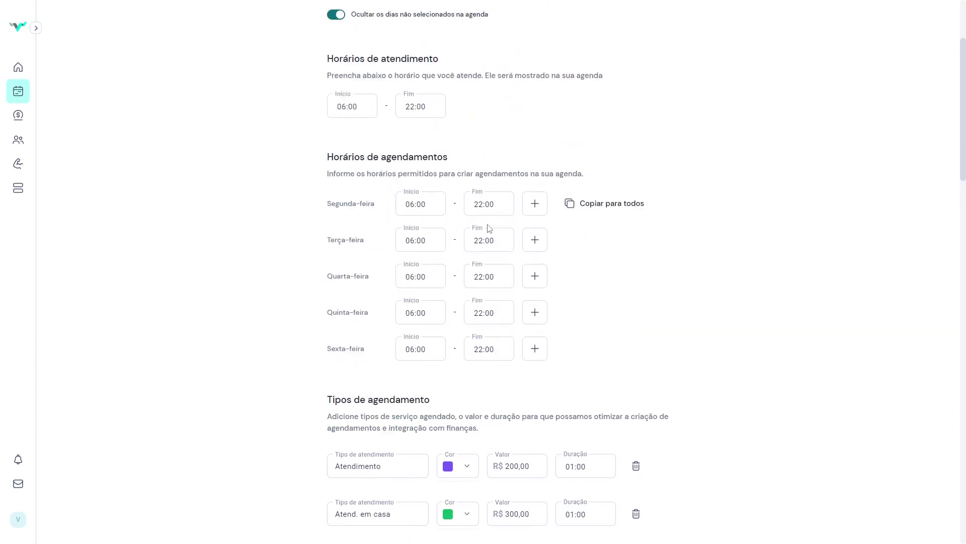
pyautogui.click(339, 27)
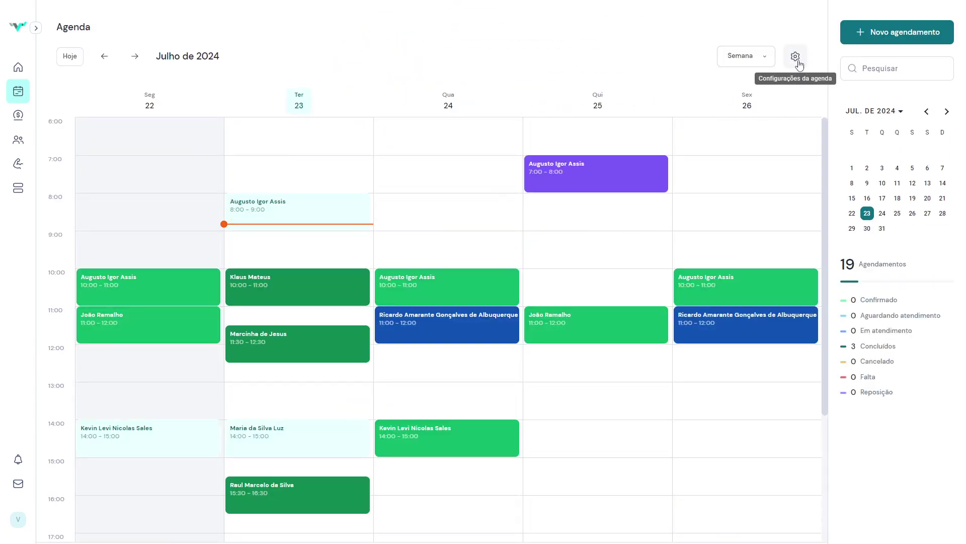
pyautogui.click(794, 58)
pyautogui.scroll(-2, 579, 332)
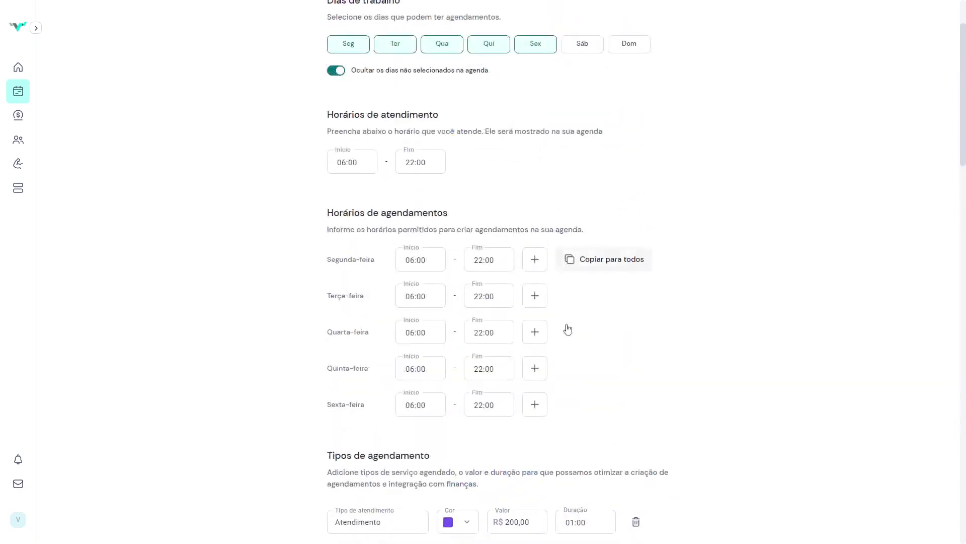
pyautogui.scroll(2, 568, 328)
pyautogui.scroll(-12, 571, 313)
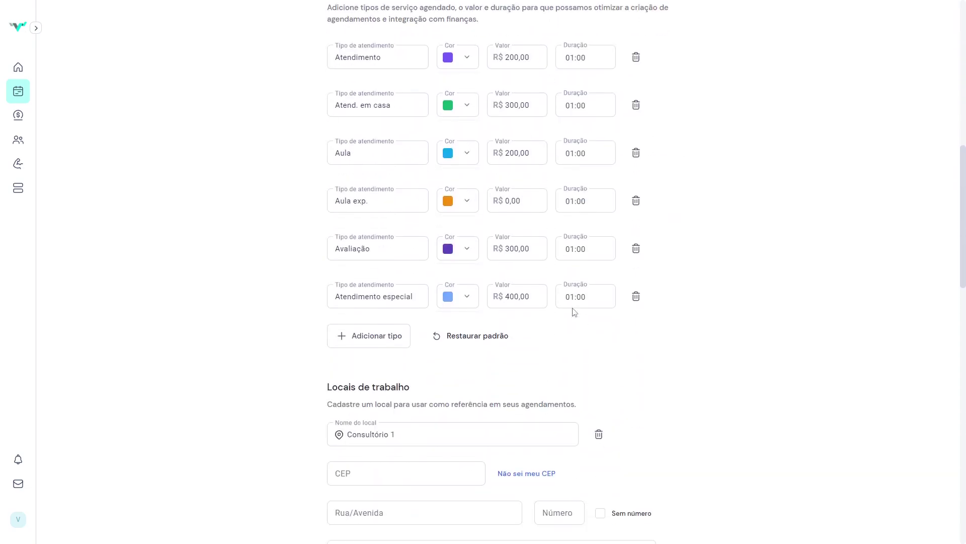
pyautogui.scroll(3, 561, 303)
pyautogui.scroll(-1, 560, 303)
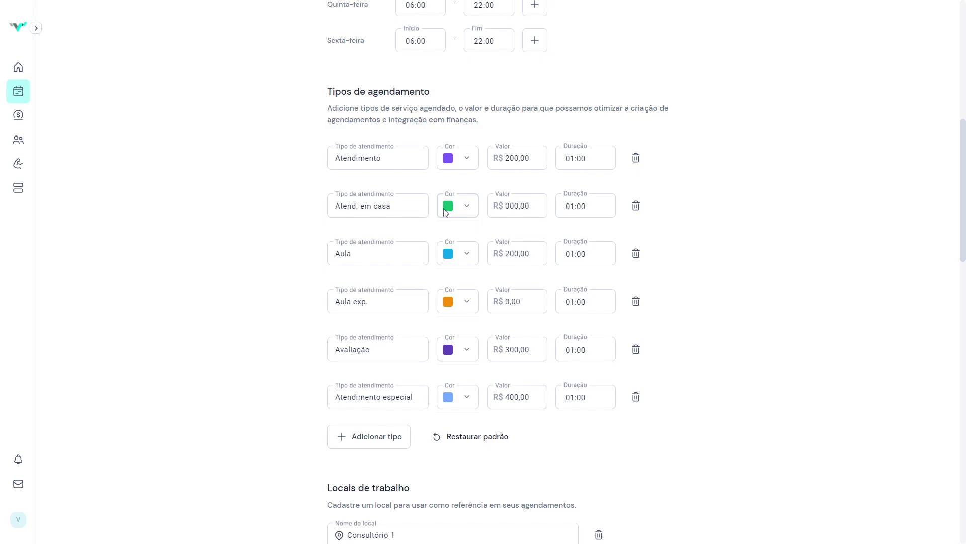
pyautogui.scroll(9, 554, 252)
# - Start a new appointment in the weekly agenda for Wednesday 24/07/2024, 08:00–09:00, and select an existing patient
pyautogui.click(348, 26)
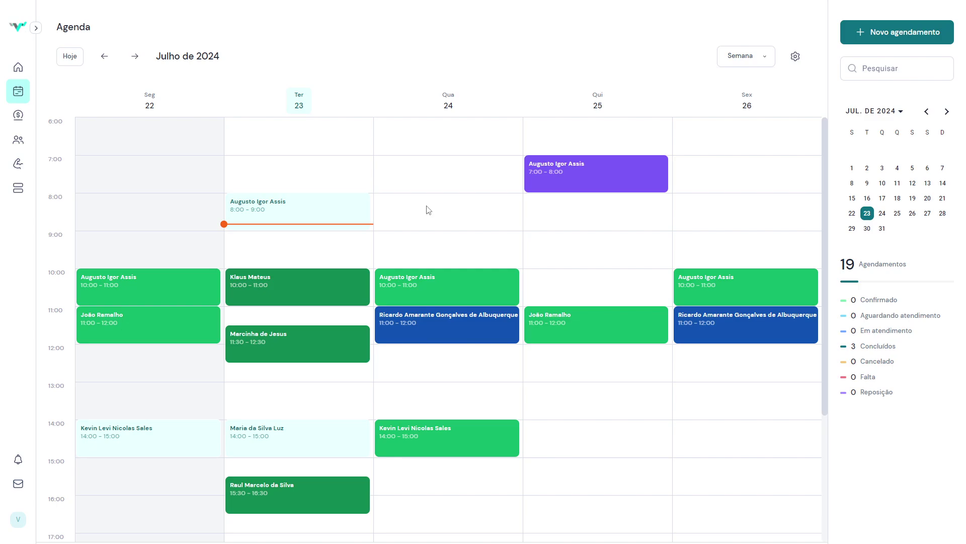
pyautogui.click(428, 209)
pyautogui.click(431, 143)
pyautogui.click(440, 268)
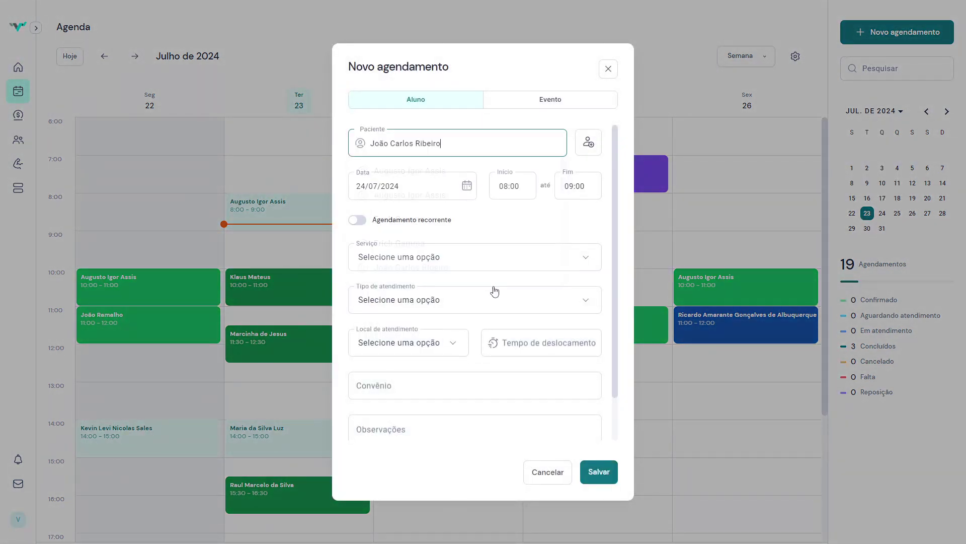
# - Set the appointment's service to Atend. em casa and its attendance type to Presencial, and save it
pyautogui.click(421, 267)
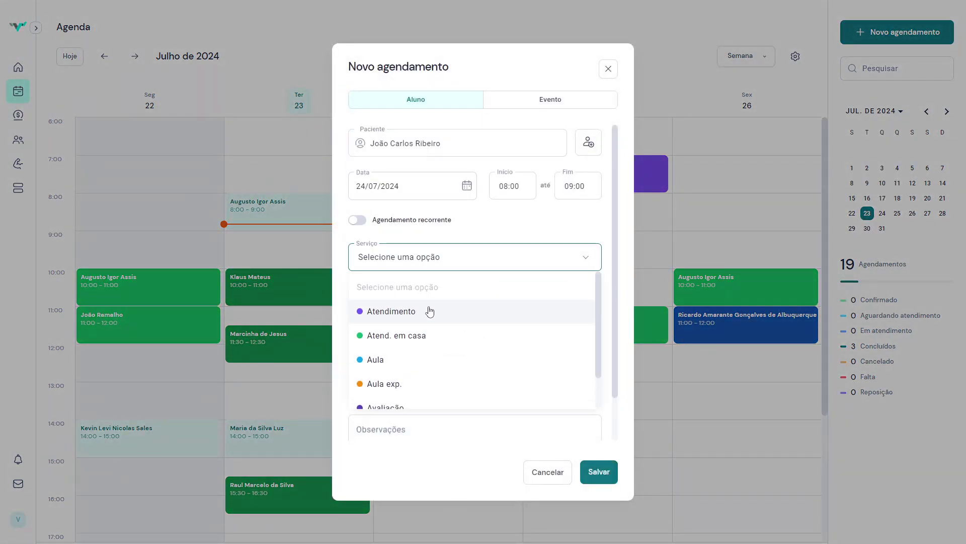
pyautogui.click(421, 338)
pyautogui.click(441, 302)
pyautogui.click(438, 354)
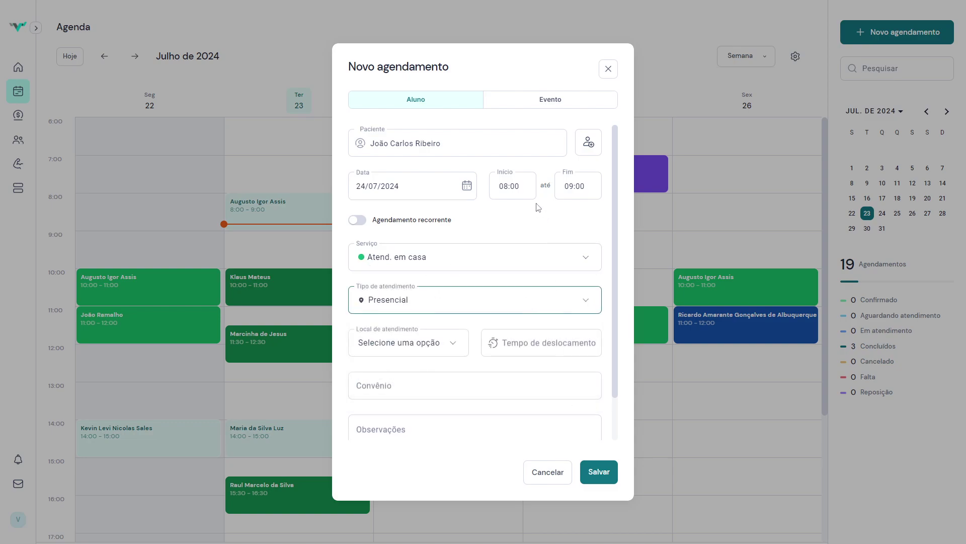
pyautogui.click(595, 469)
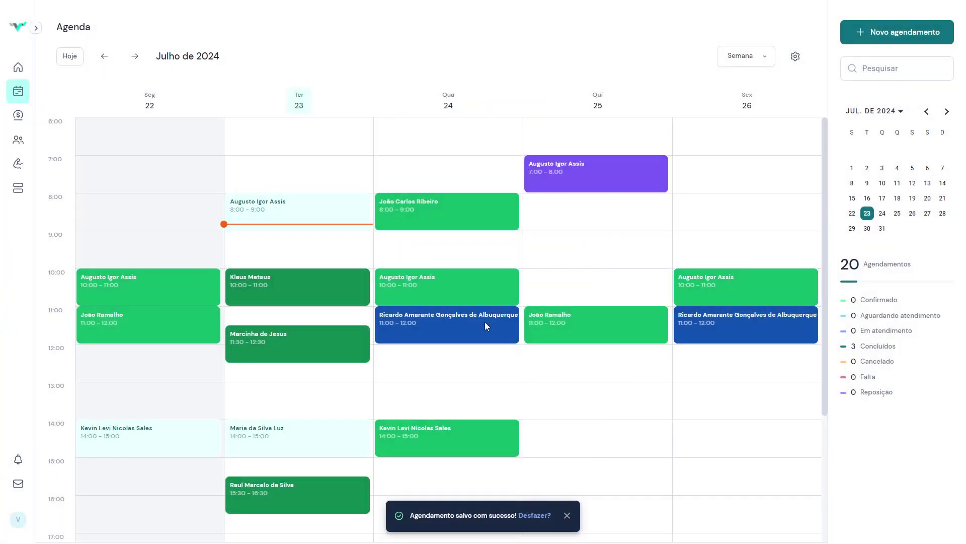
# - Open the payment entry of Wednesday's 08:00 appointment, inspect its value, and close it without saving
pyautogui.click(424, 216)
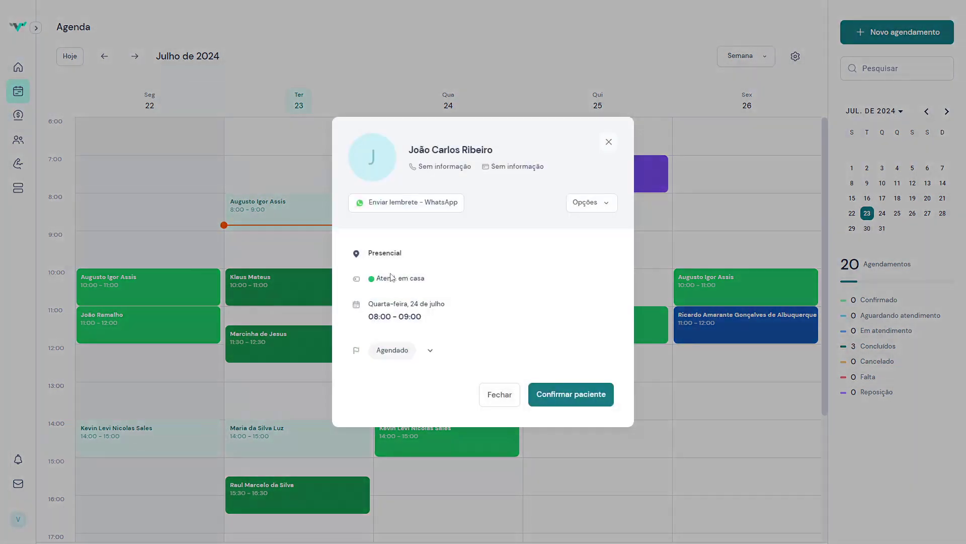
pyautogui.click(600, 203)
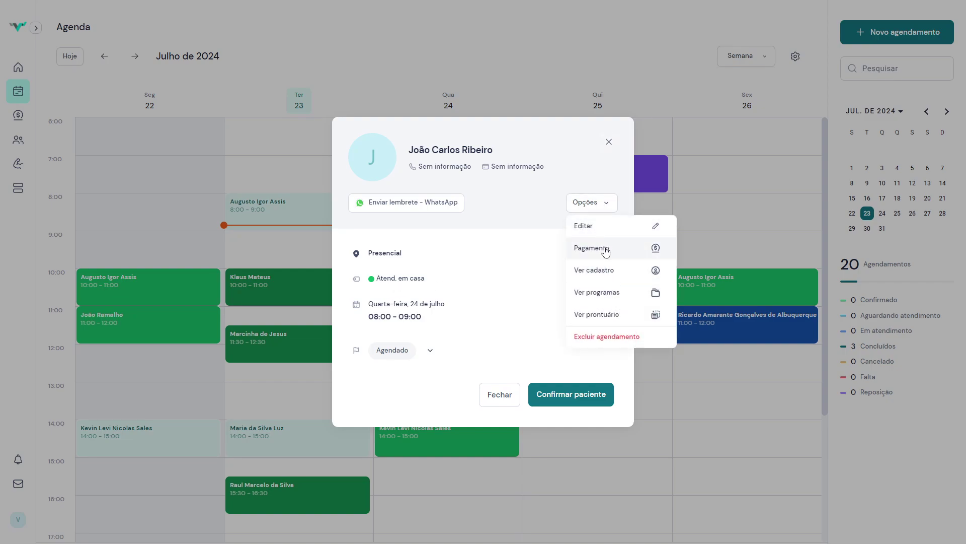
pyautogui.click(605, 251)
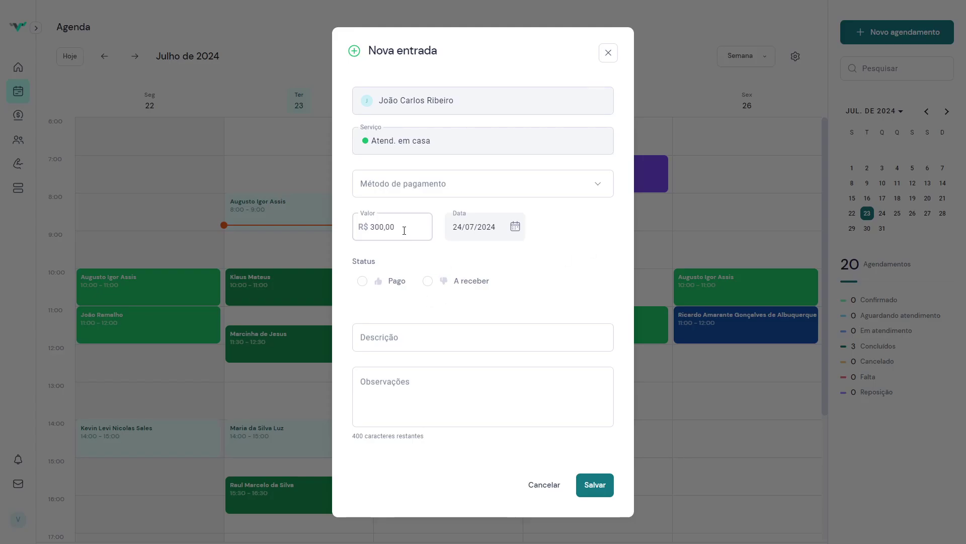
pyautogui.moveTo(403, 230); pyautogui.dragTo(370, 225)
pyautogui.click(418, 223)
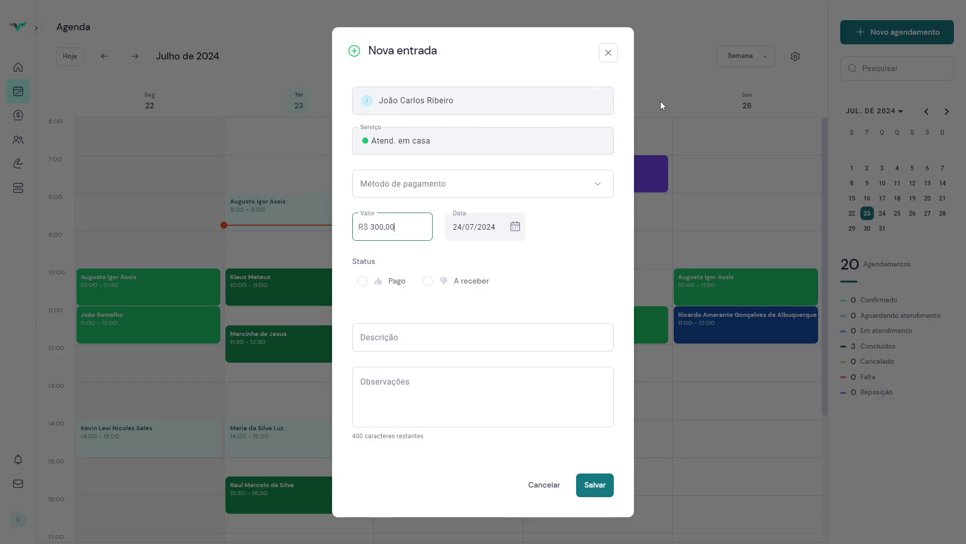
pyautogui.click(609, 53)
# - Reopen the agenda settings and review the appointment types and the registered work locations
pyautogui.click(794, 49)
pyautogui.click(795, 56)
pyautogui.scroll(-5, 572, 354)
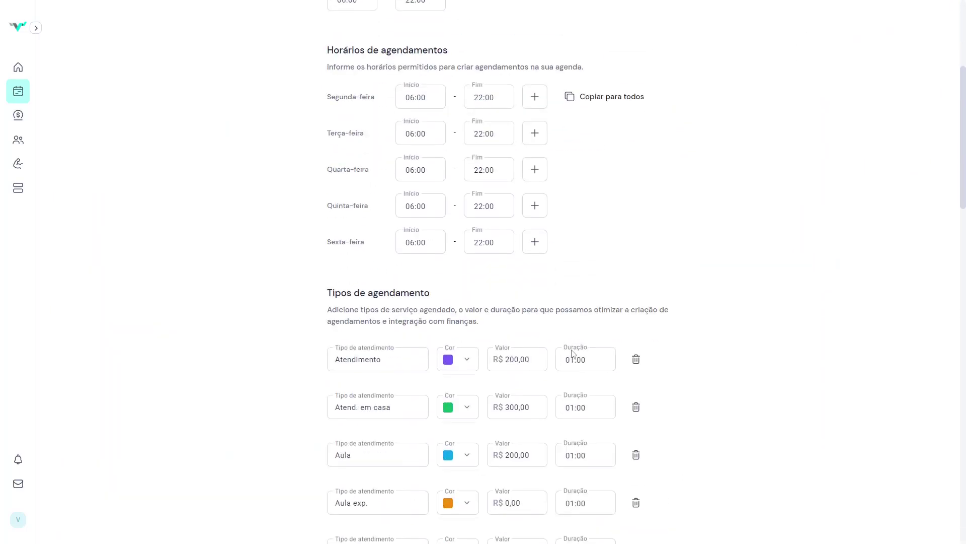
pyautogui.scroll(-2, 572, 354)
pyautogui.scroll(-1, 602, 321)
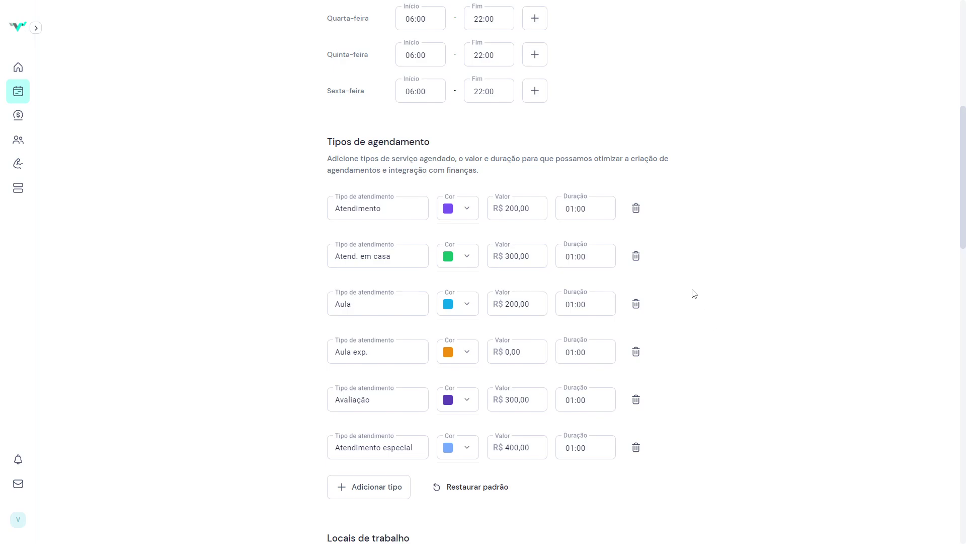
pyautogui.scroll(-5, 694, 293)
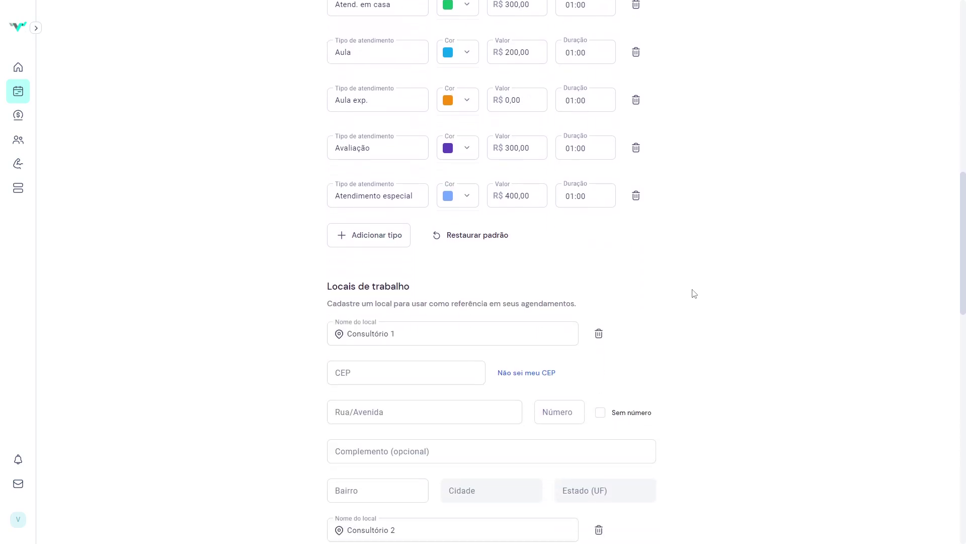
pyautogui.scroll(-3, 695, 294)
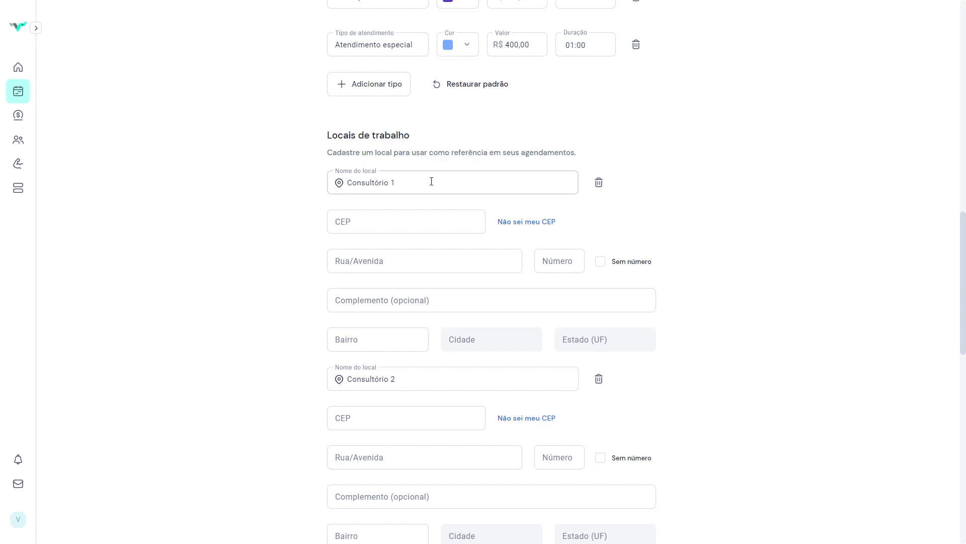
# - Review the remaining work locations and the WhatsApp reminder message in the agenda settings, and return to the agenda
pyautogui.scroll(-2, 401, 244)
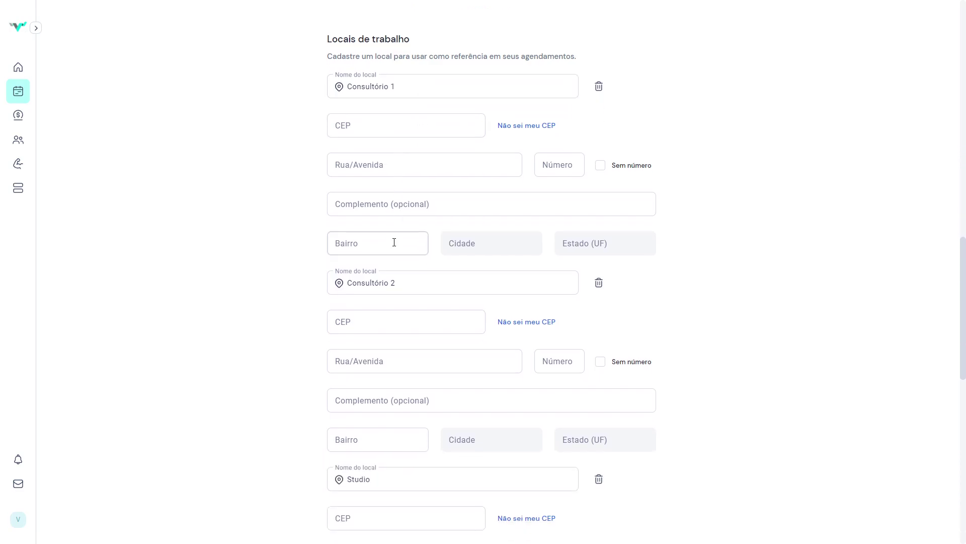
pyautogui.scroll(-6, 539, 347)
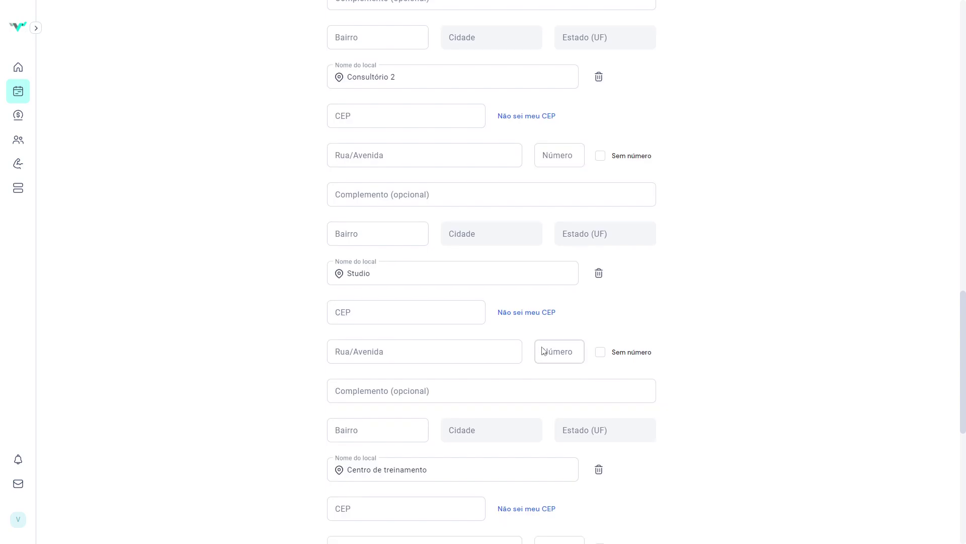
pyautogui.scroll(-6, 544, 350)
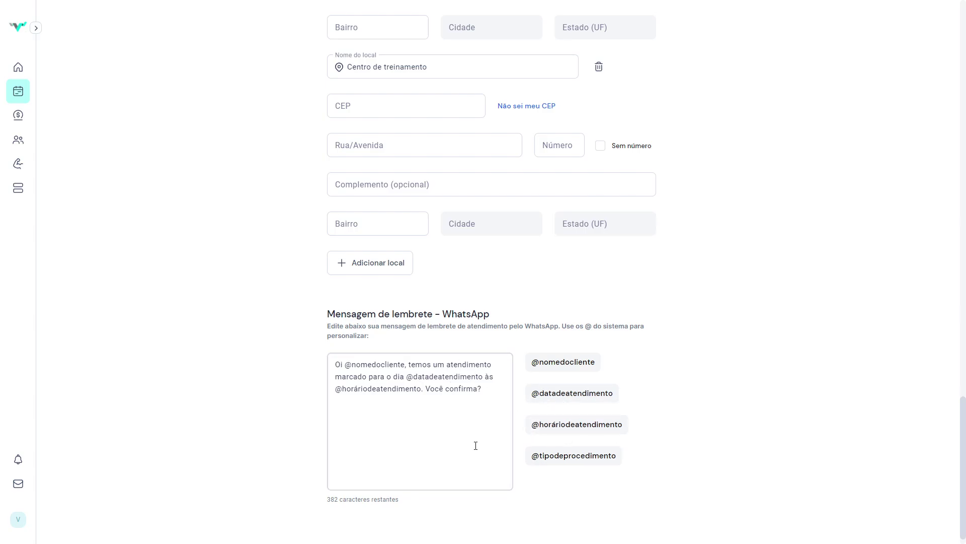
pyautogui.scroll(20, 475, 443)
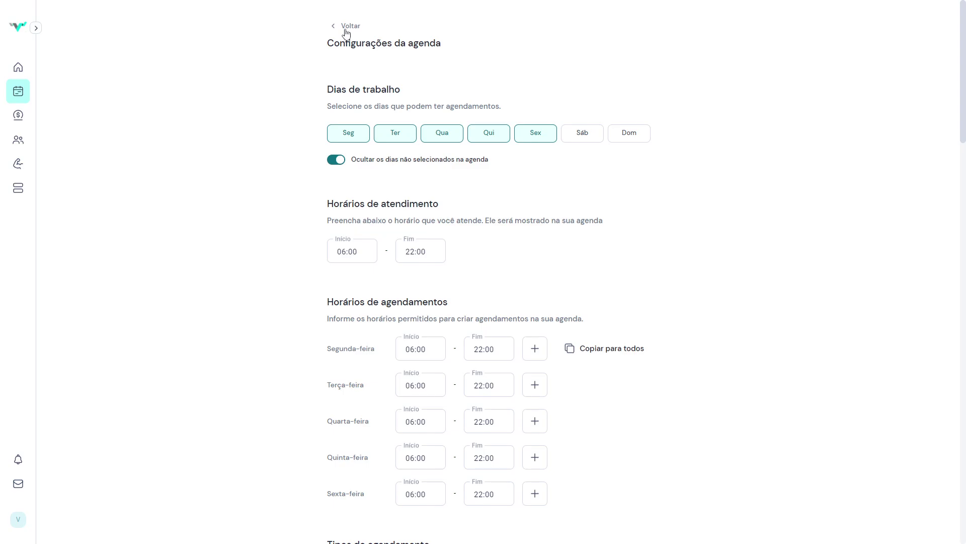
pyautogui.click(346, 30)
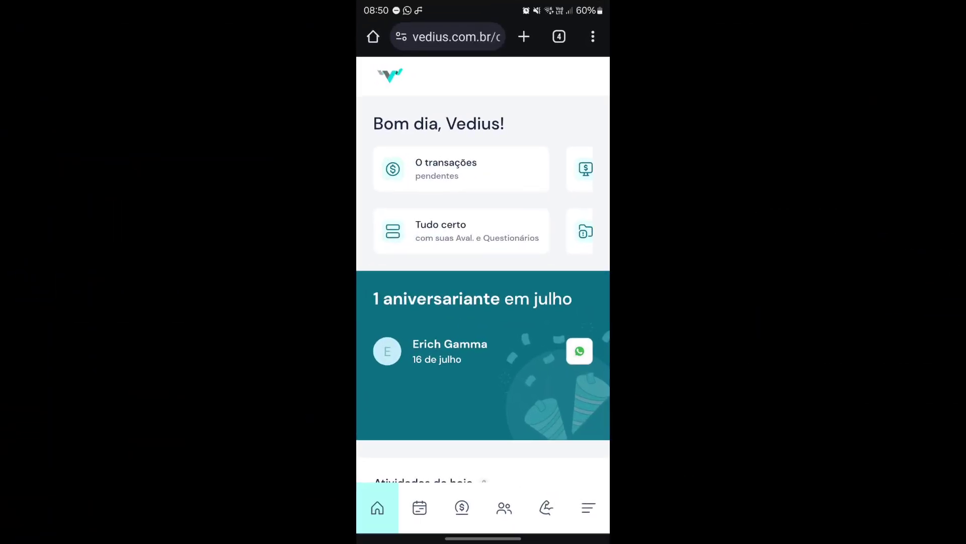
# - In the mobile version, open the agenda settings, review every section from working days to the WhatsApp reminder message, and return to the agenda
pyautogui.click(420, 507)
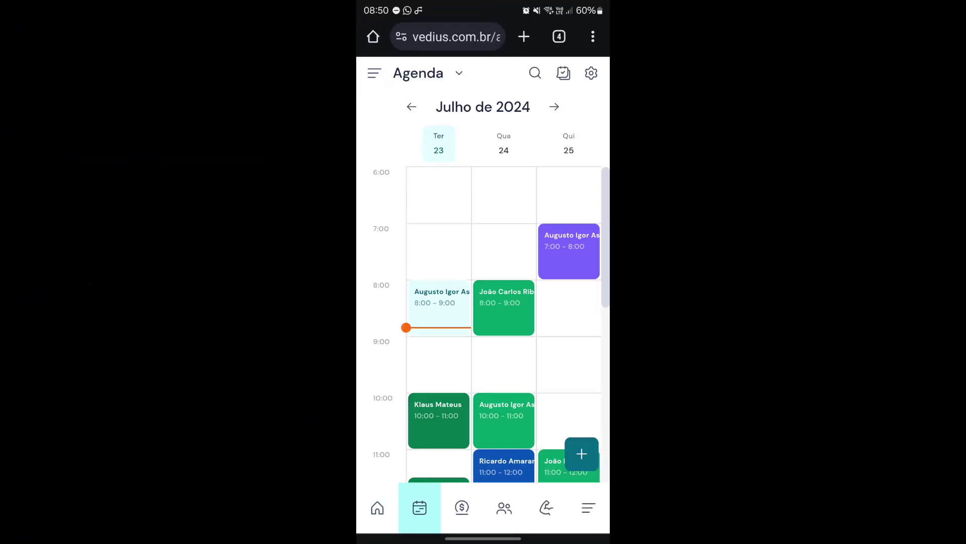
pyautogui.click(590, 73)
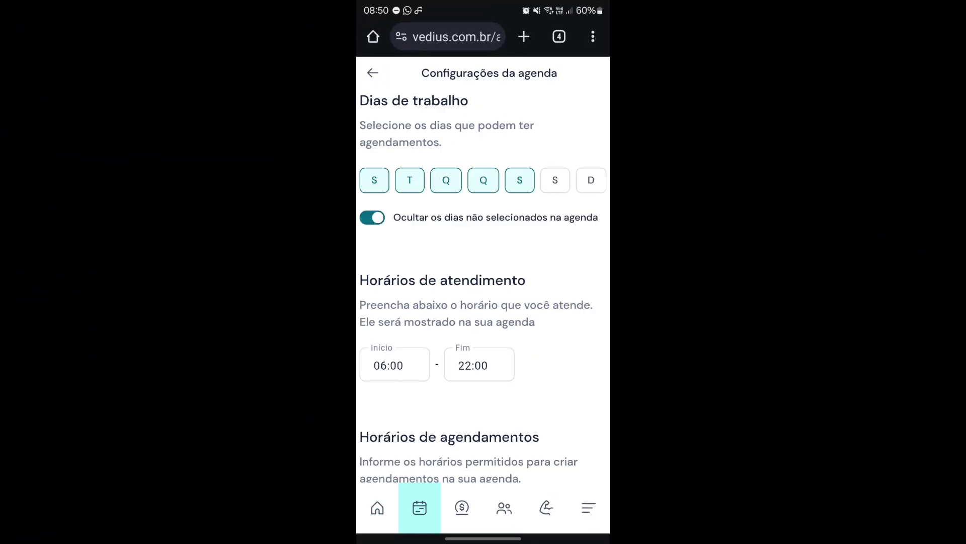
pyautogui.scroll(-15, 483, 272)
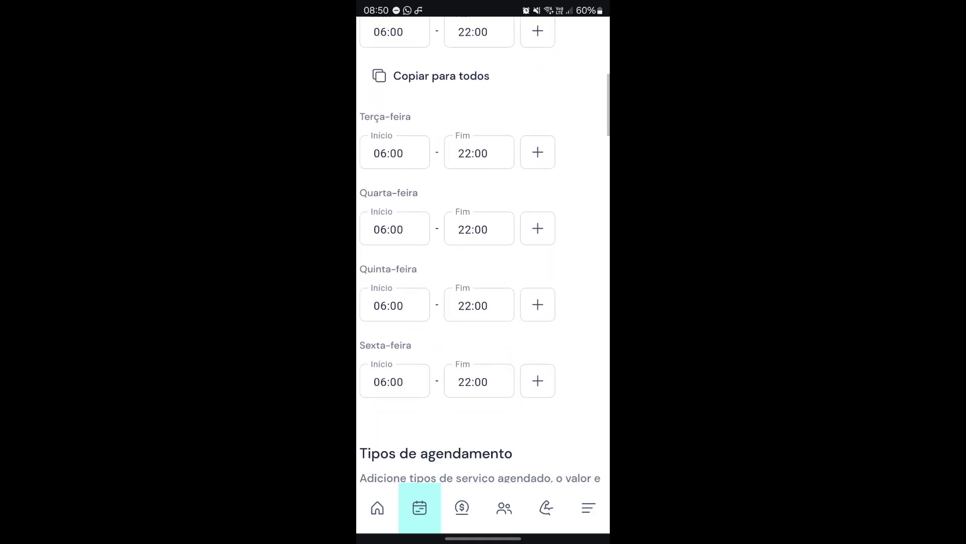
pyautogui.scroll(-15, 483, 252)
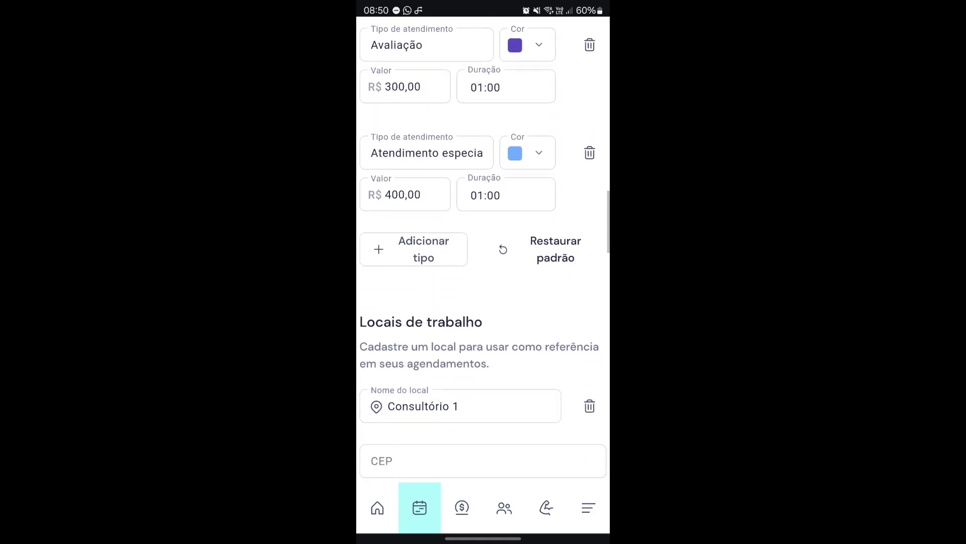
pyautogui.scroll(-15, 484, 252)
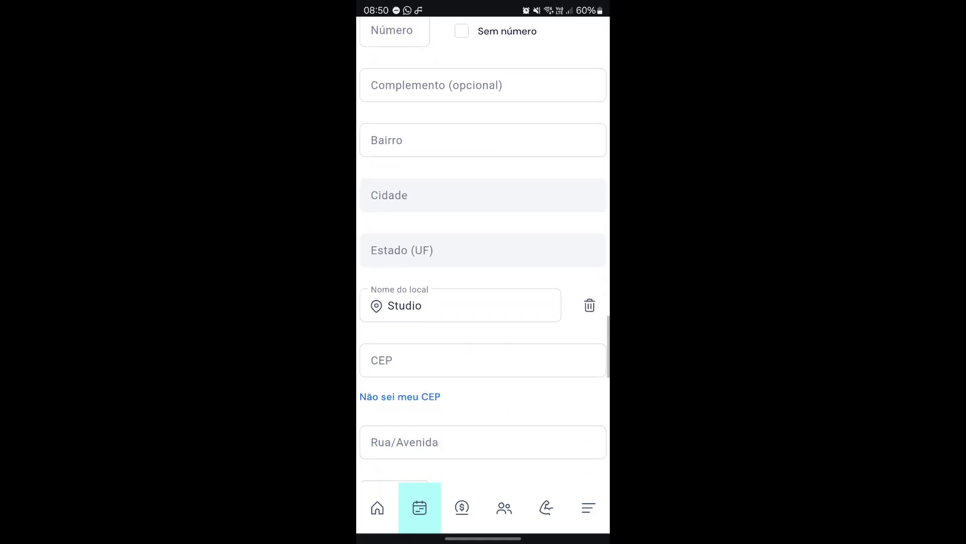
pyautogui.scroll(-10, 484, 252)
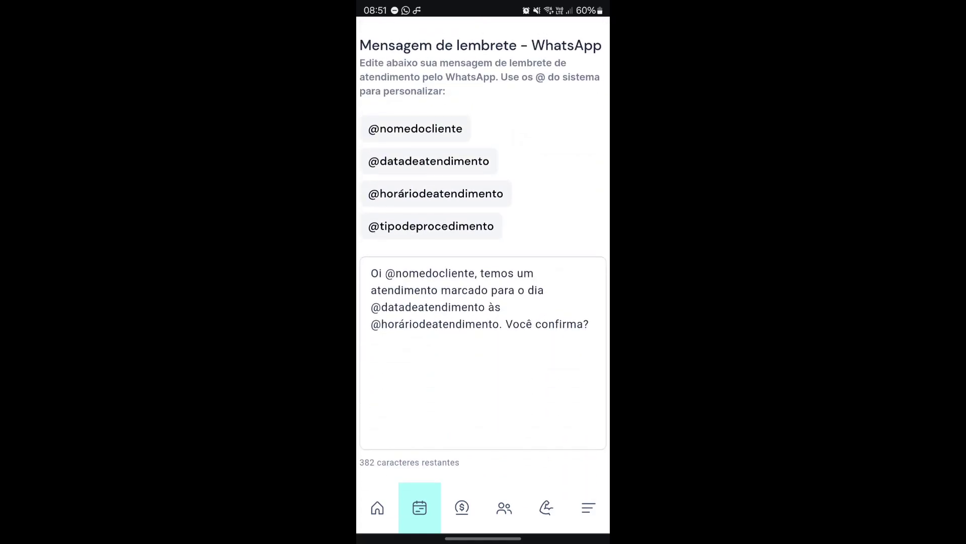
pyautogui.scroll(15, 483, 252)
pyautogui.scroll(20, 483, 252)
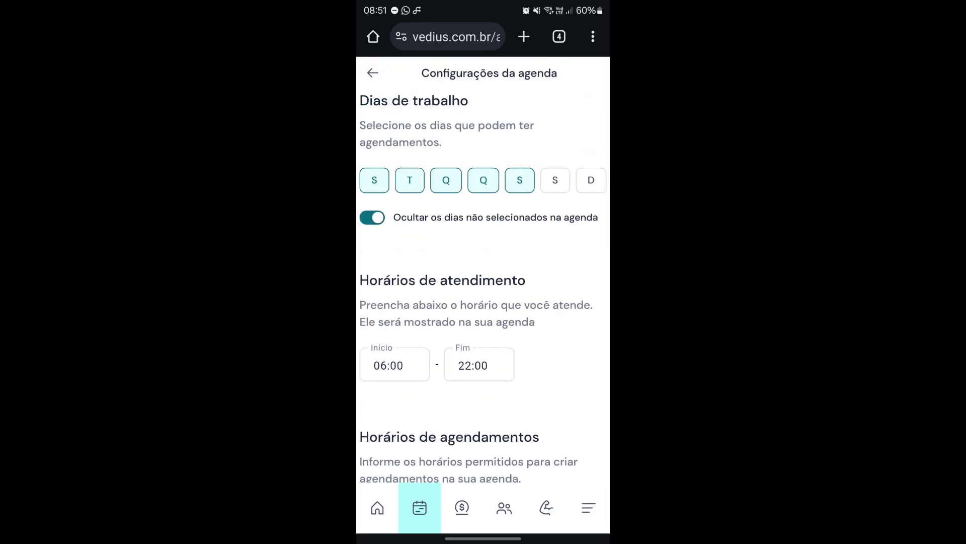
pyautogui.click(373, 72)
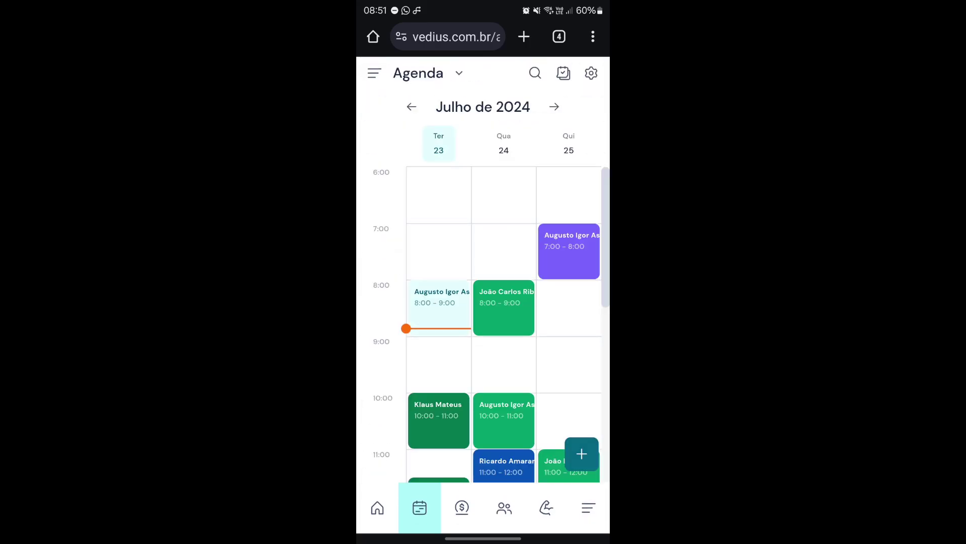